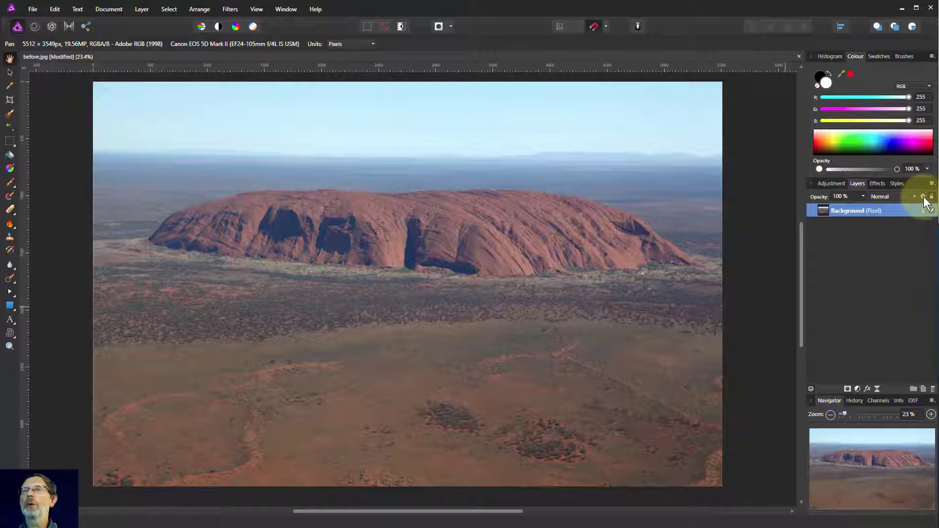
# - Open Blend Options for the Background layer from its Blend Ranges gear icon
pyautogui.click(923, 196)
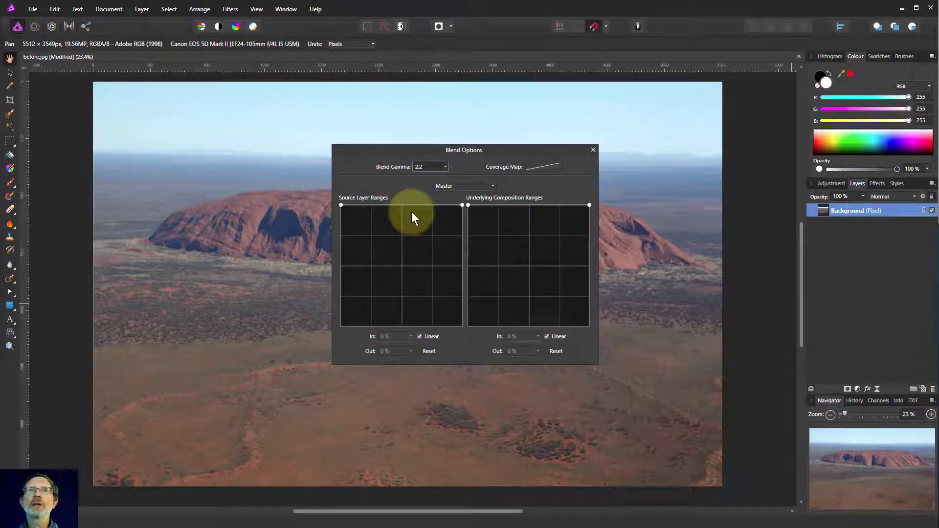
# - Test Source Layer Ranges by fading bright and dark tones and adding, then removing, a midpoint
pyautogui.moveTo(371, 145); pyautogui.dragTo(665, 127)
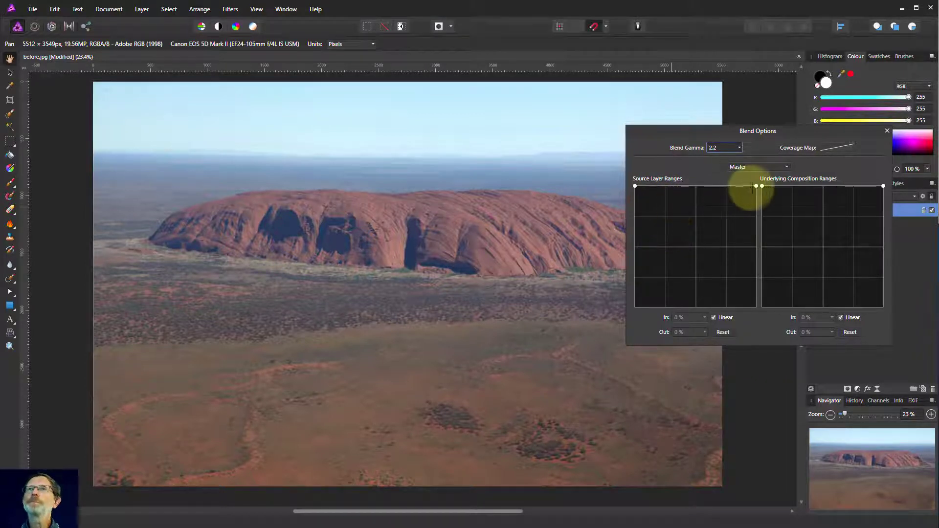
pyautogui.moveTo(756, 186); pyautogui.dragTo(765, 166)
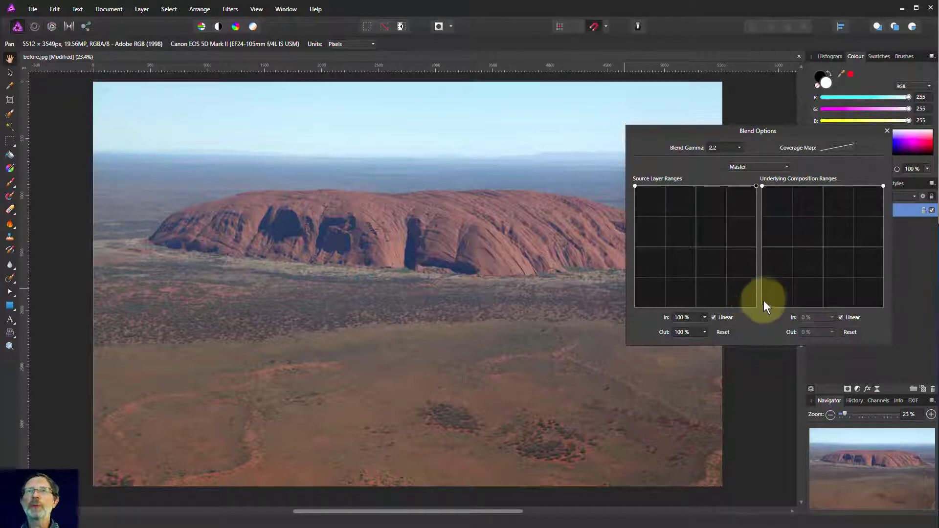
pyautogui.moveTo(755, 186); pyautogui.dragTo(745, 294)
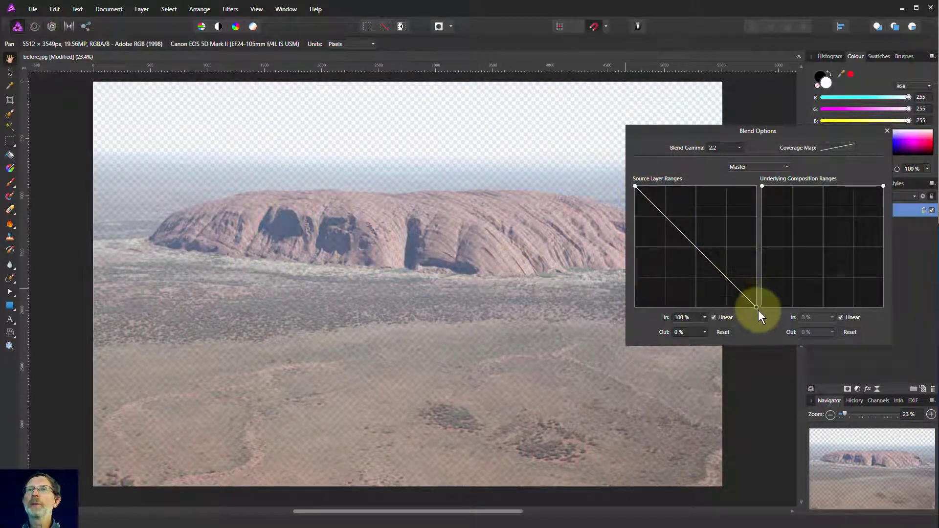
pyautogui.moveTo(756, 307); pyautogui.dragTo(774, 153)
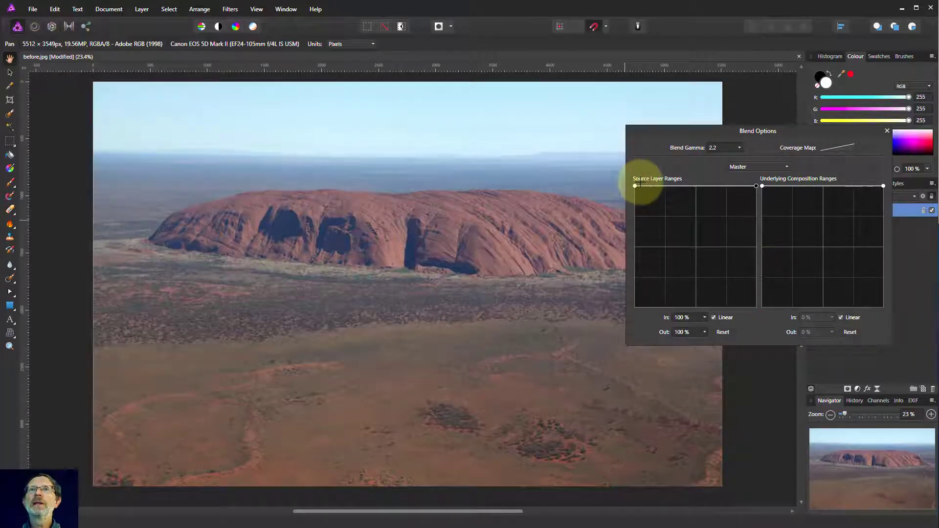
pyautogui.moveTo(635, 186); pyautogui.dragTo(630, 353)
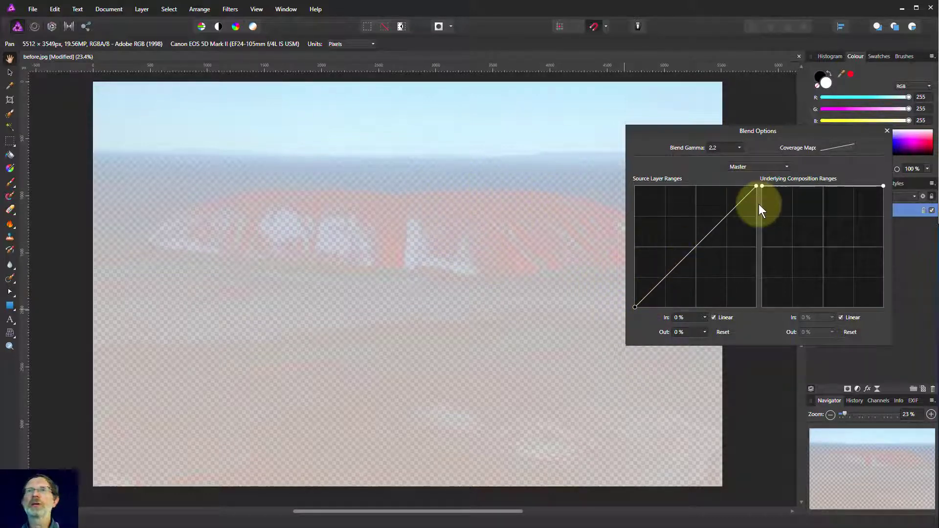
pyautogui.moveTo(695, 245)
pyautogui.mouseDown()
pyautogui.moveTo(726, 269)
pyautogui.moveTo(676, 207)
pyautogui.moveTo(705, 235)
pyautogui.mouseUp()
pyautogui.doubleClick(705, 235)
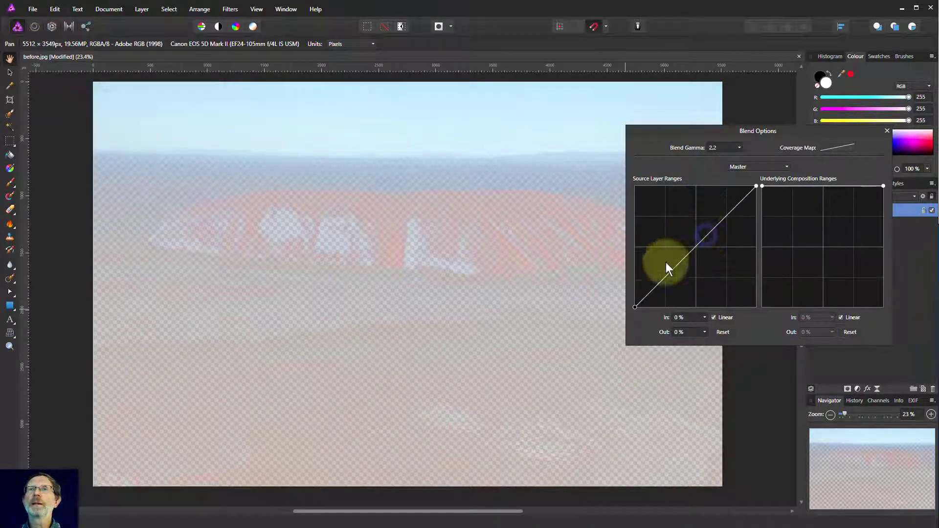
# - Reset the Source Layer Ranges to default and close Blend Options
pyautogui.click(635, 306)
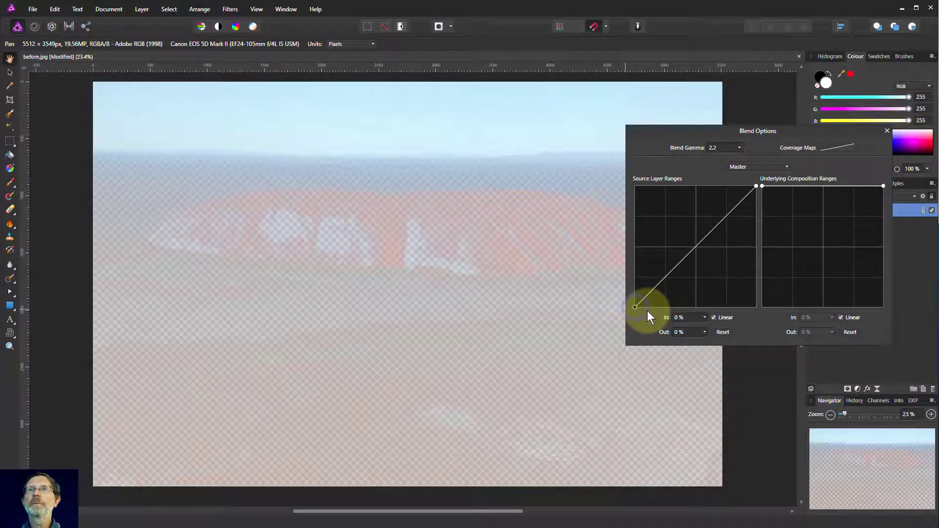
pyautogui.click(722, 332)
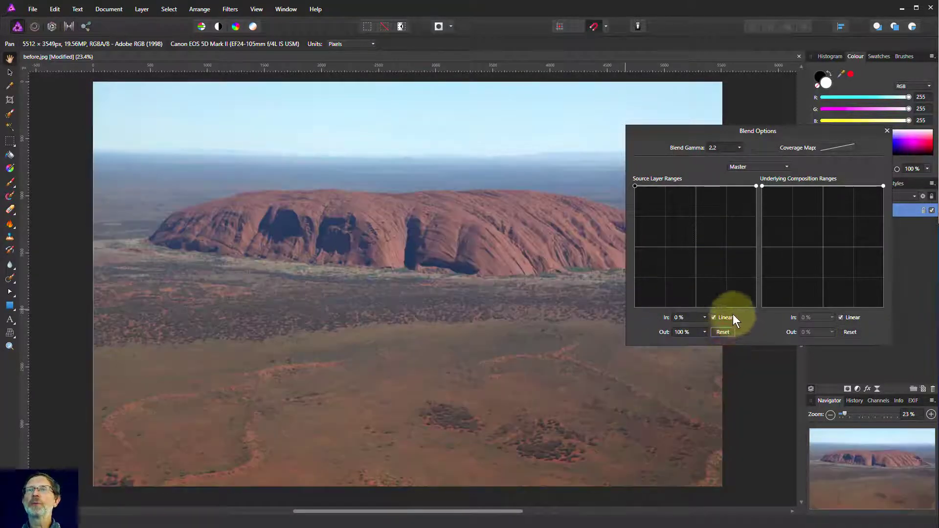
pyautogui.moveTo(826, 130); pyautogui.dragTo(724, 198)
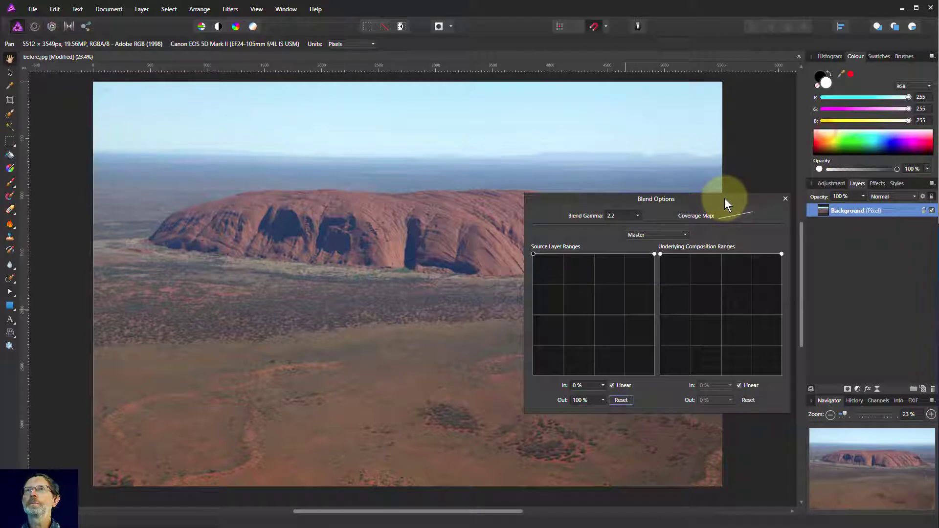
pyautogui.click(785, 199)
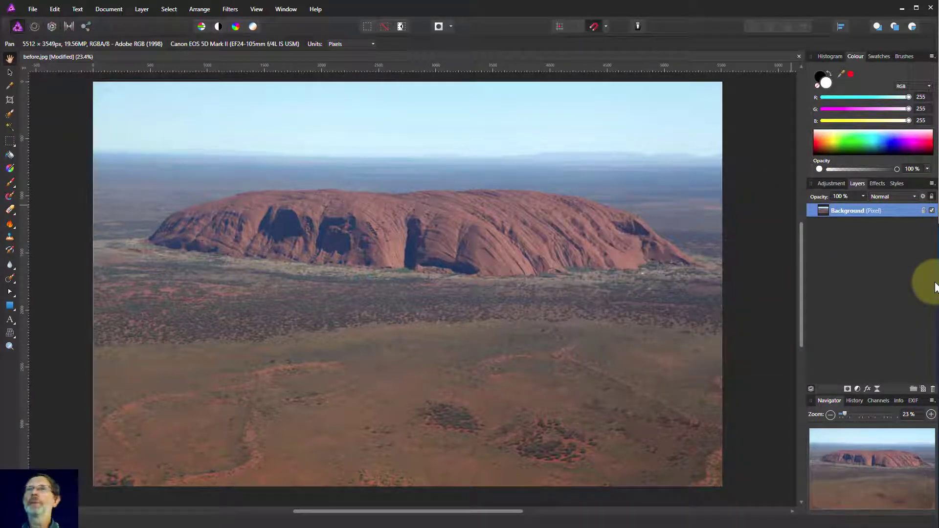
# - Duplicate the Background twice with Ctrl+J and rename the middle copy 'darks'
pyautogui.hotkey('ctrl', 'j')
pyautogui.hotkey('ctrl', 'j')
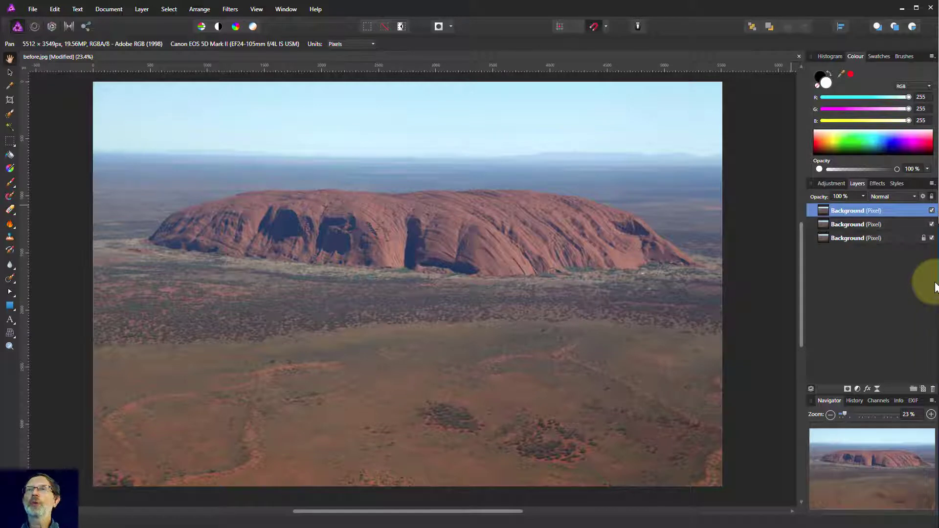
pyautogui.doubleClick(858, 225)
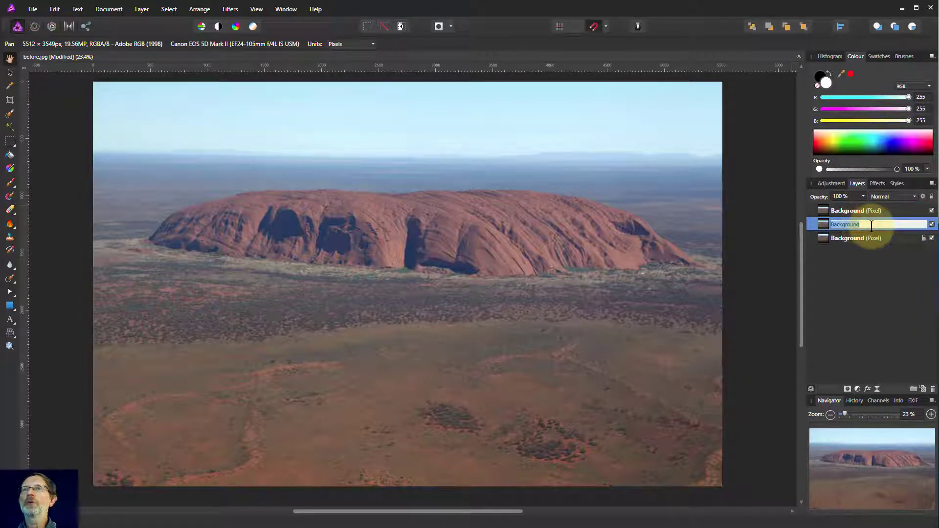
pyautogui.write('darks')
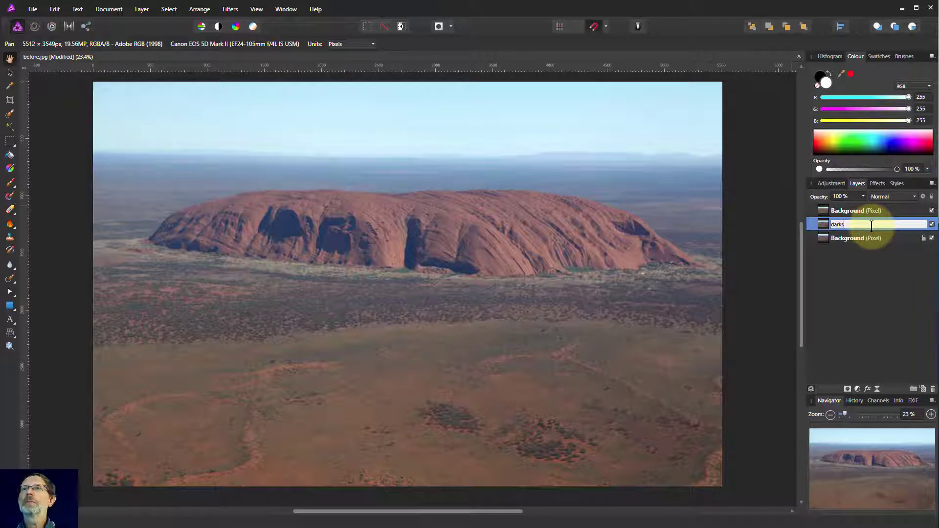
pyautogui.press('Return')
# - Rename the top copy 'lights' and hide it
pyautogui.doubleClick(858, 210)
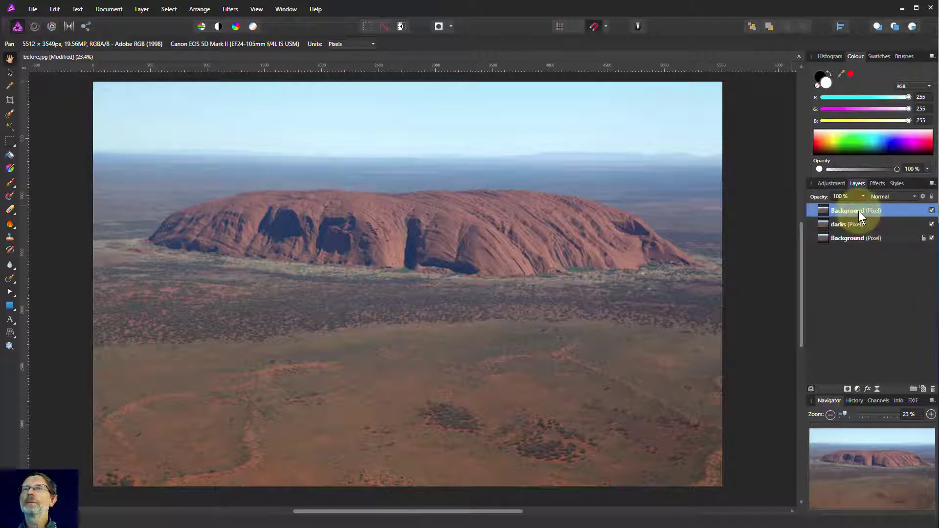
pyautogui.write('ligh')
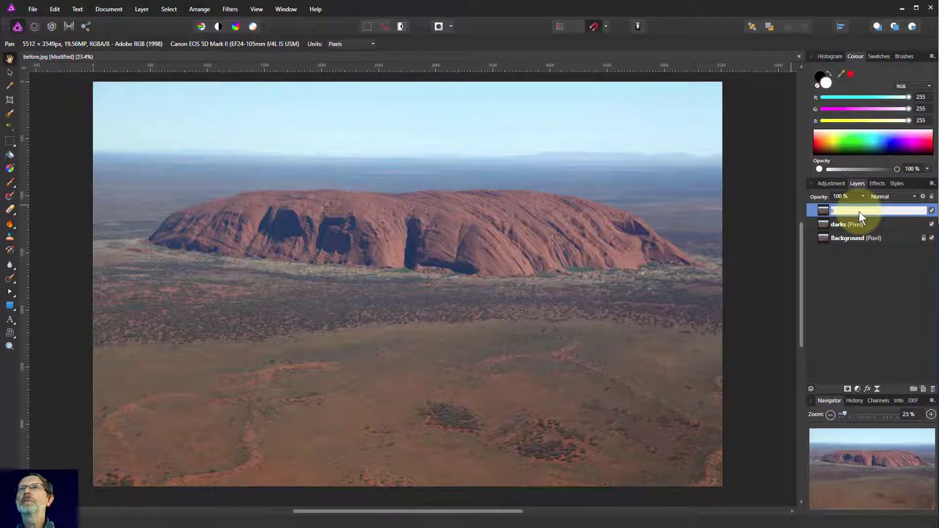
pyautogui.write('ts')
pyautogui.press('Return')
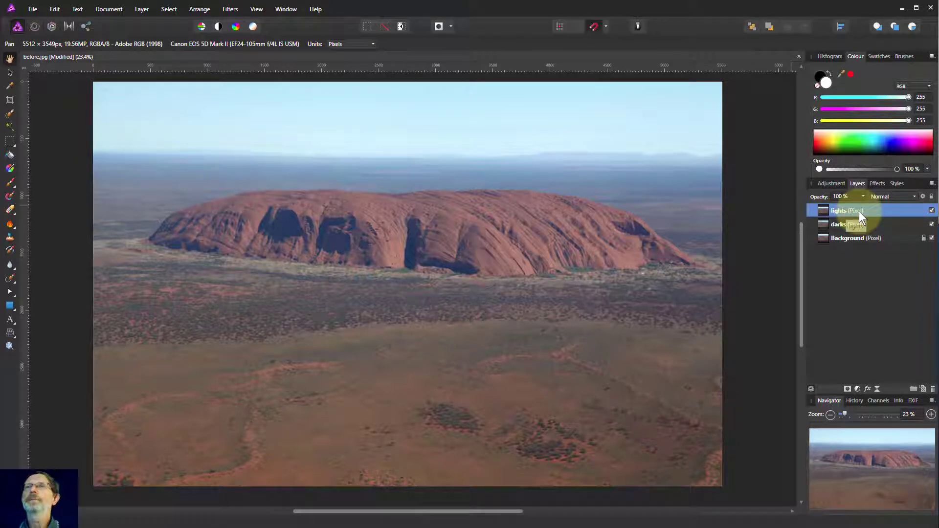
pyautogui.click(931, 211)
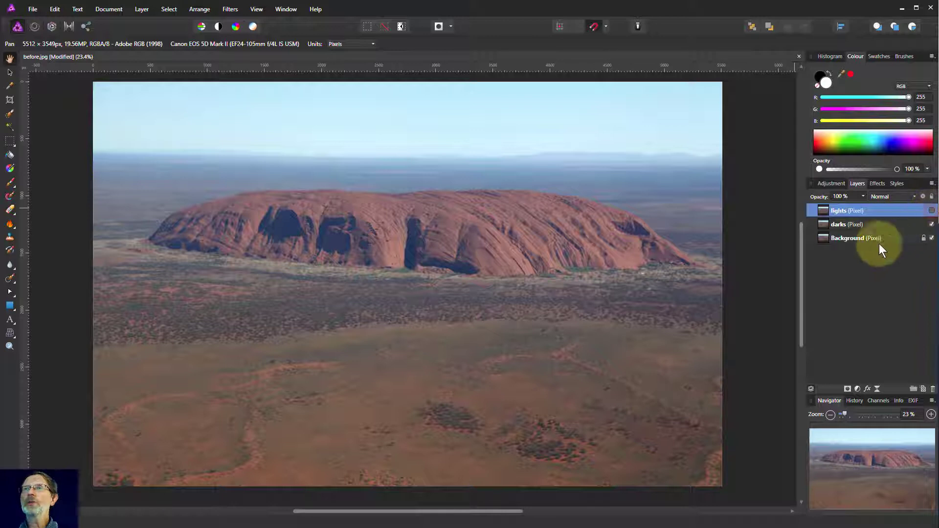
# - Set the darks layer's blend mode to Multiply
pyautogui.click(827, 228)
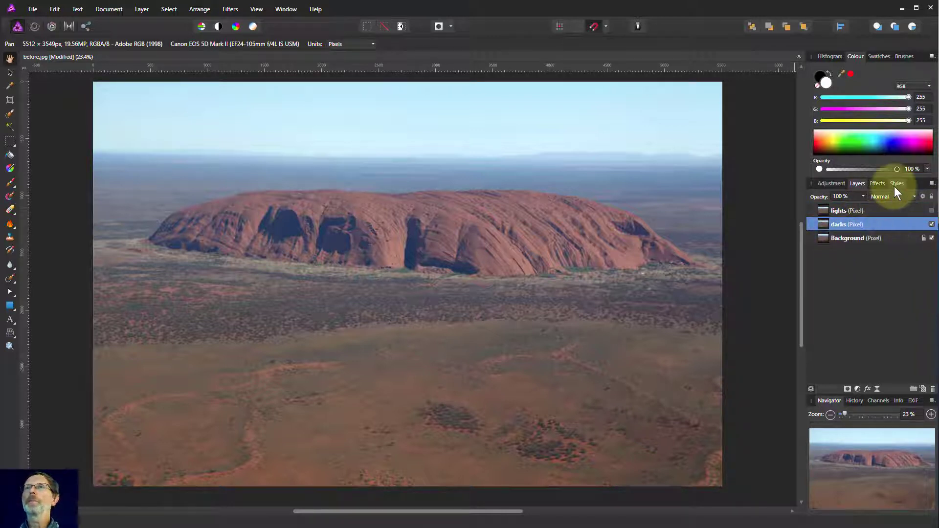
pyautogui.click(885, 195)
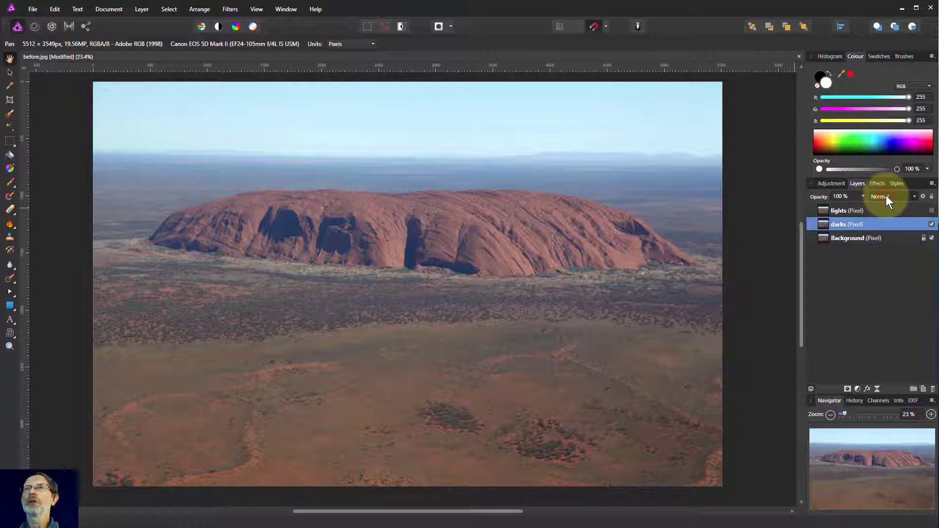
pyautogui.click(912, 197)
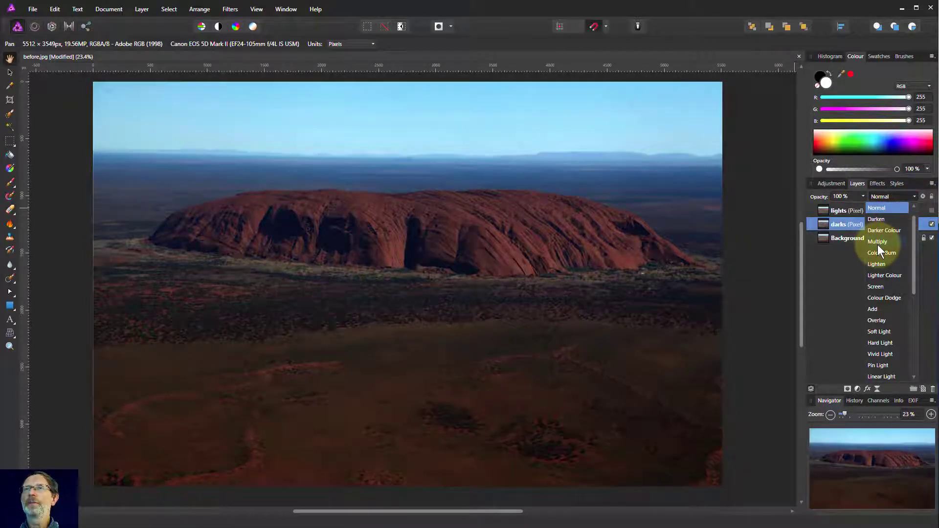
pyautogui.click(877, 241)
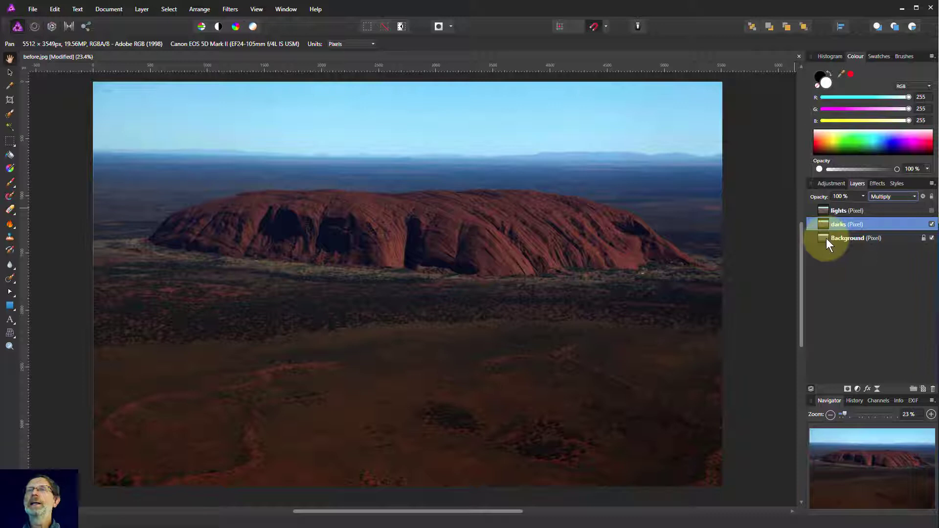
# - Select the lights layer, hide darks and make lights visible
pyautogui.click(827, 209)
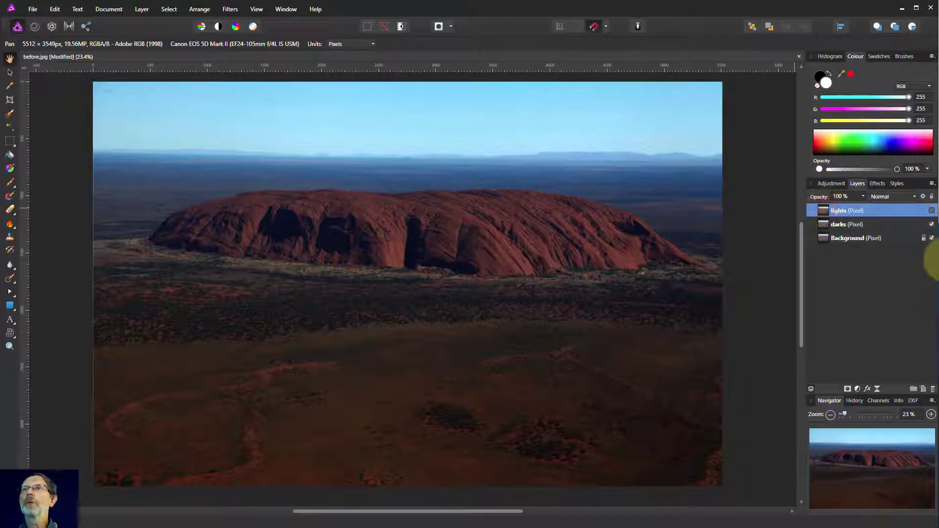
pyautogui.click(931, 225)
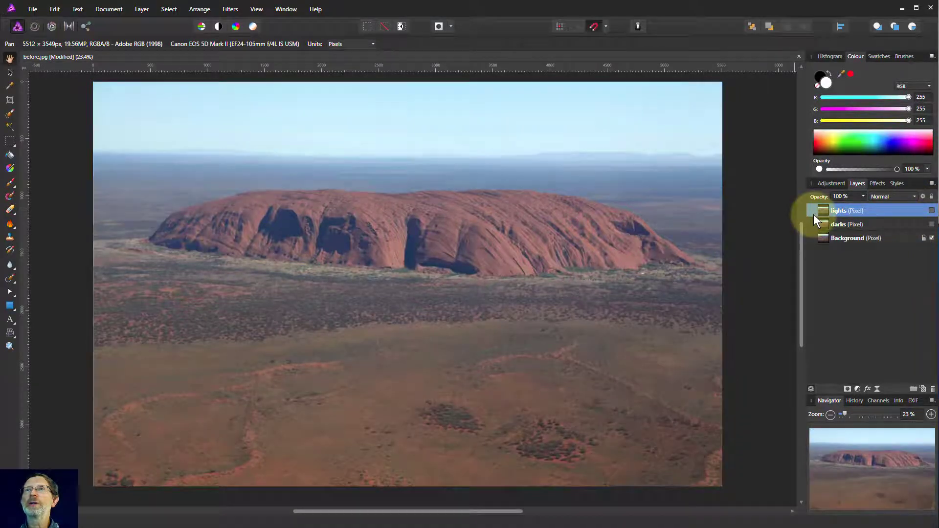
pyautogui.click(932, 210)
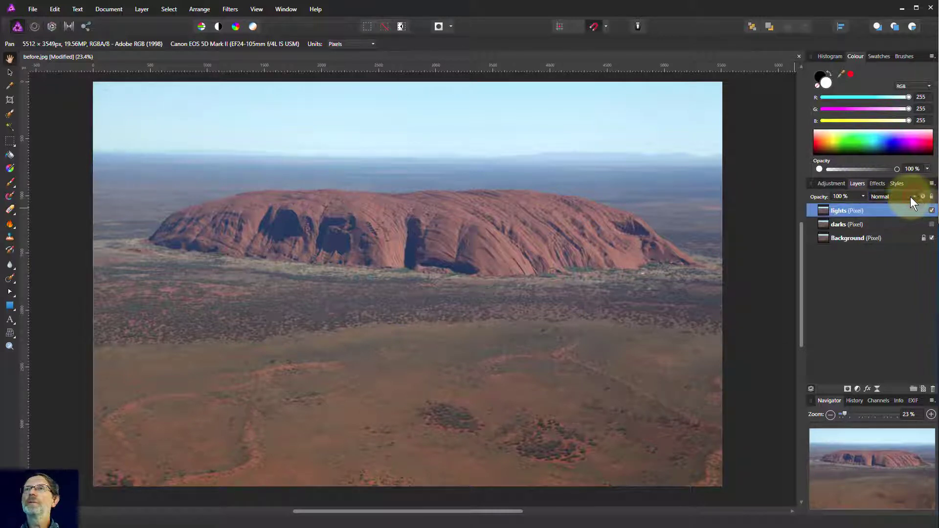
pyautogui.click(870, 198)
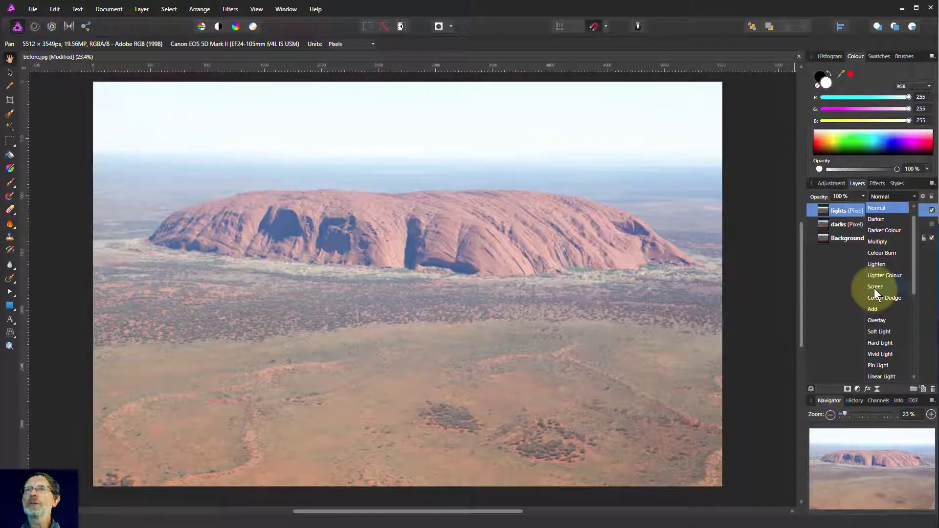
# - Set lights to Screen and ramp its source range from transparent shadows to opaque highlights
pyautogui.click(877, 287)
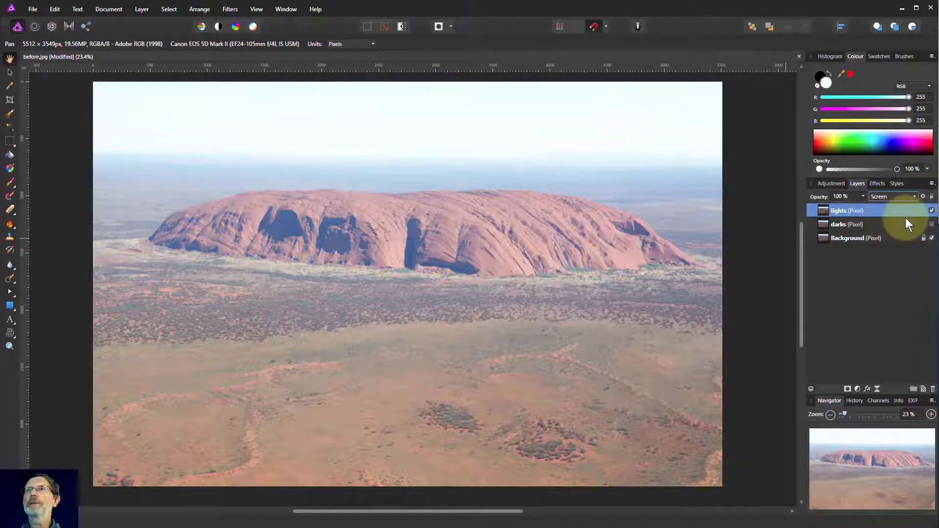
pyautogui.click(923, 198)
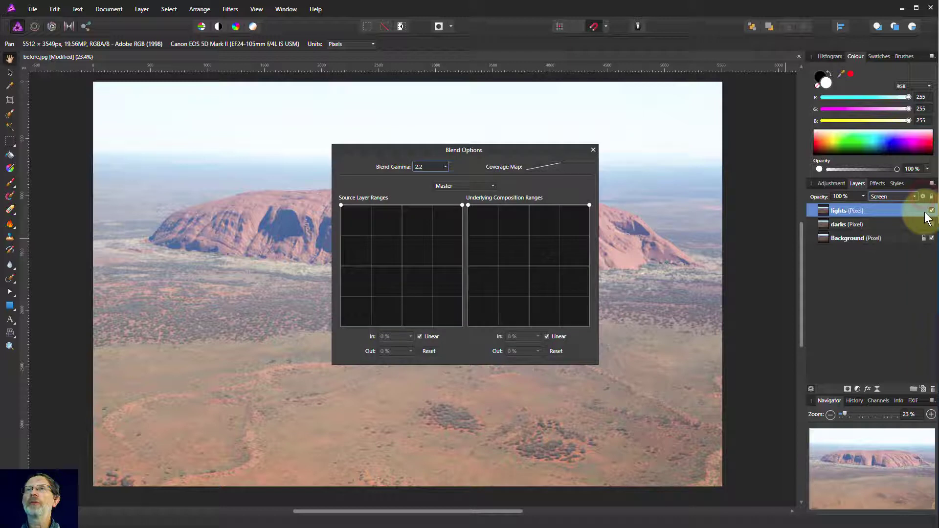
pyautogui.moveTo(524, 152); pyautogui.dragTo(826, 144)
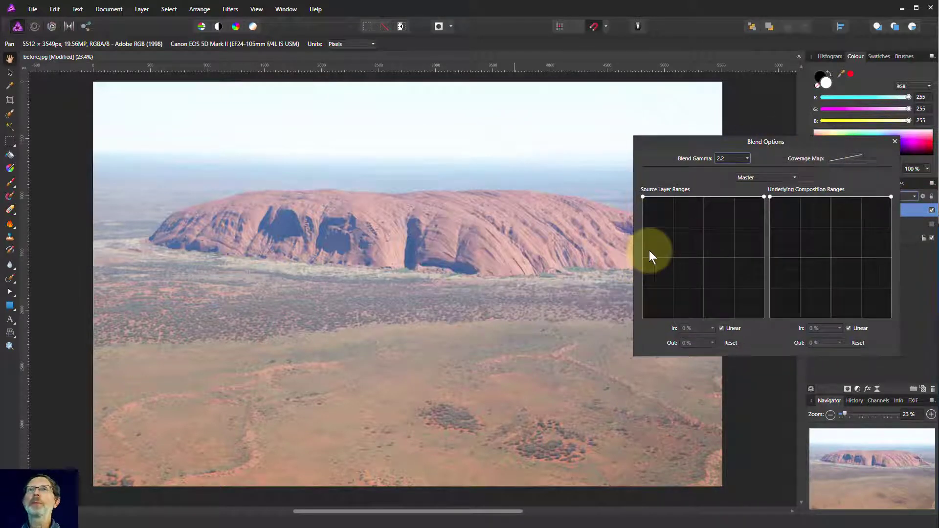
pyautogui.click(642, 196)
pyautogui.moveTo(642, 196); pyautogui.dragTo(640, 359)
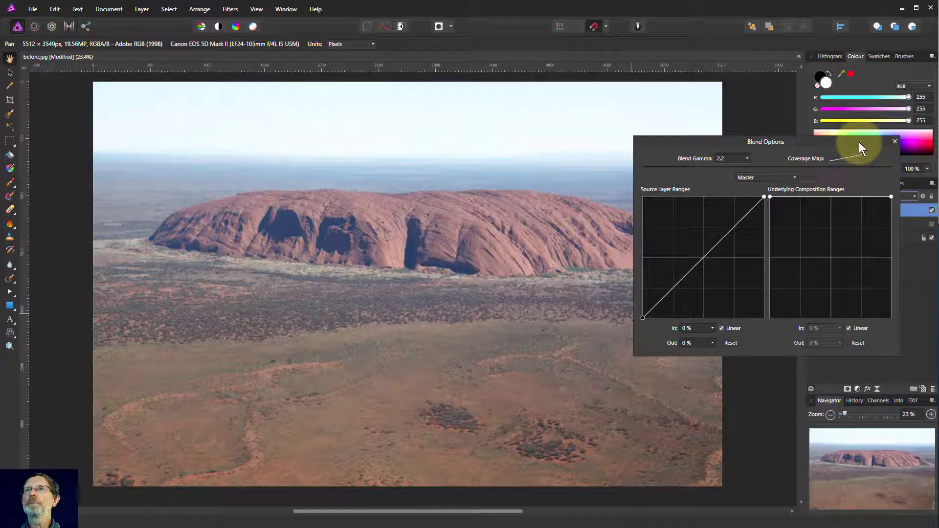
pyautogui.moveTo(858, 142); pyautogui.dragTo(706, 134)
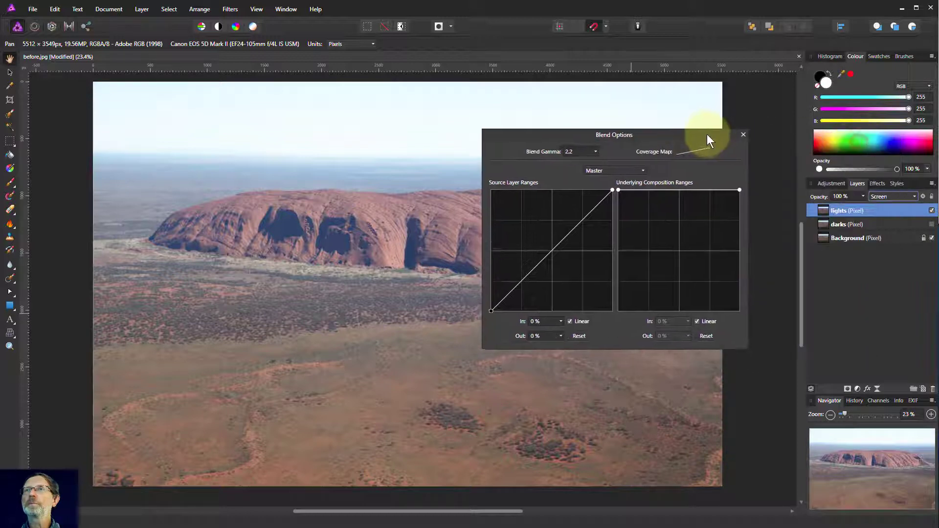
pyautogui.click(870, 223)
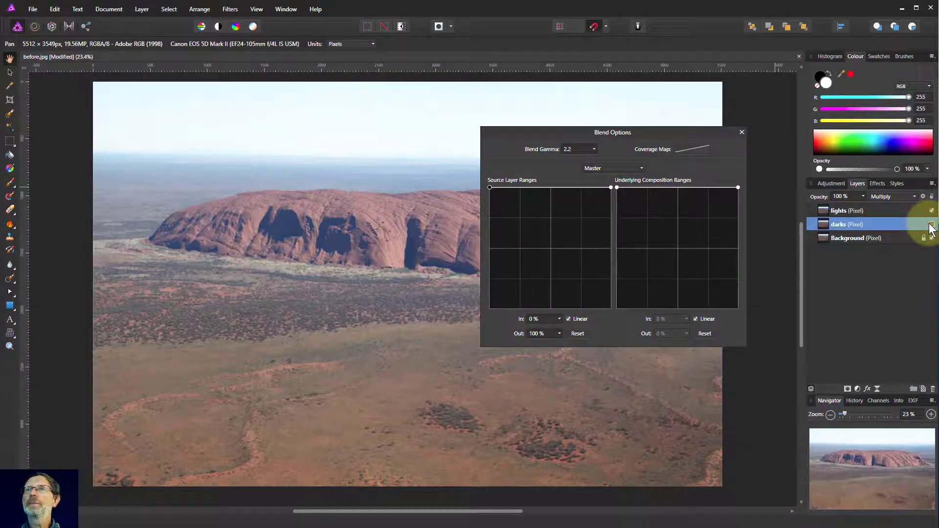
# - Show darks, fade its source range to transparent in highlights, re-show lights and close Blend Options
pyautogui.click(931, 223)
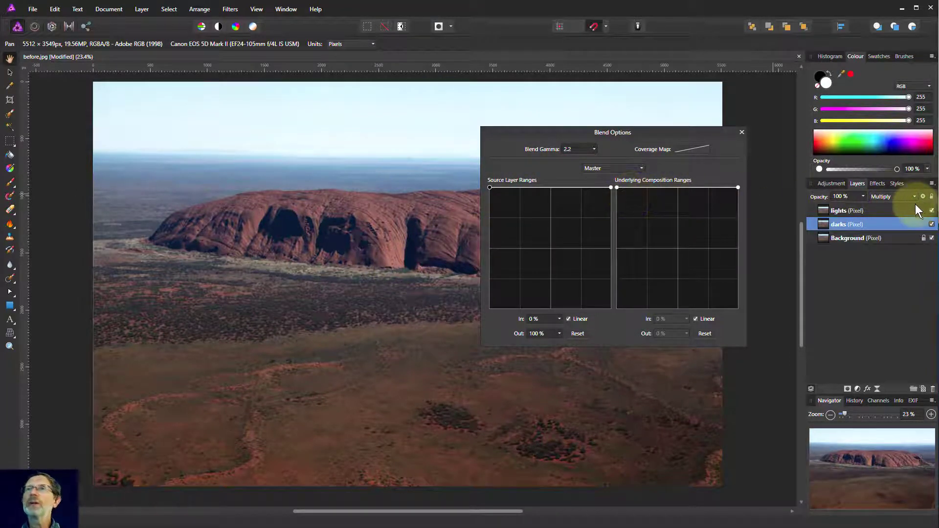
pyautogui.click(931, 210)
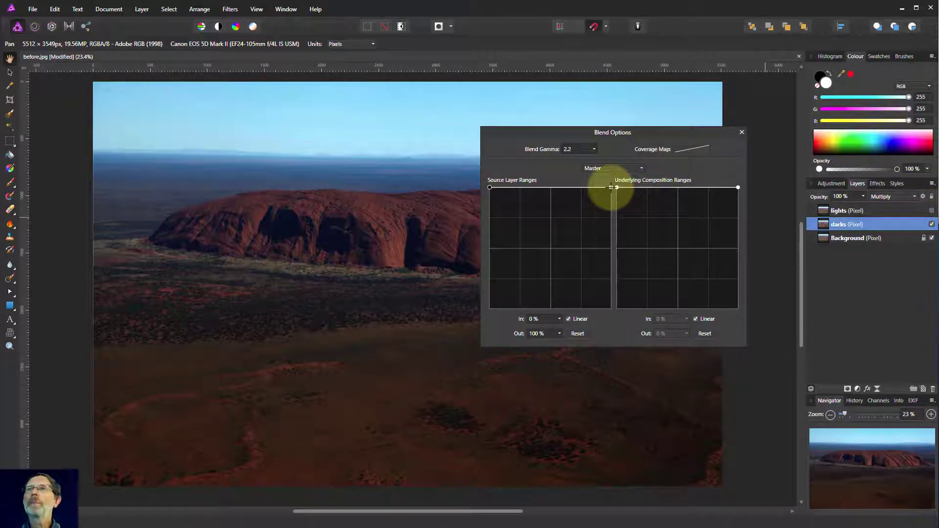
pyautogui.moveTo(610, 187); pyautogui.dragTo(613, 300)
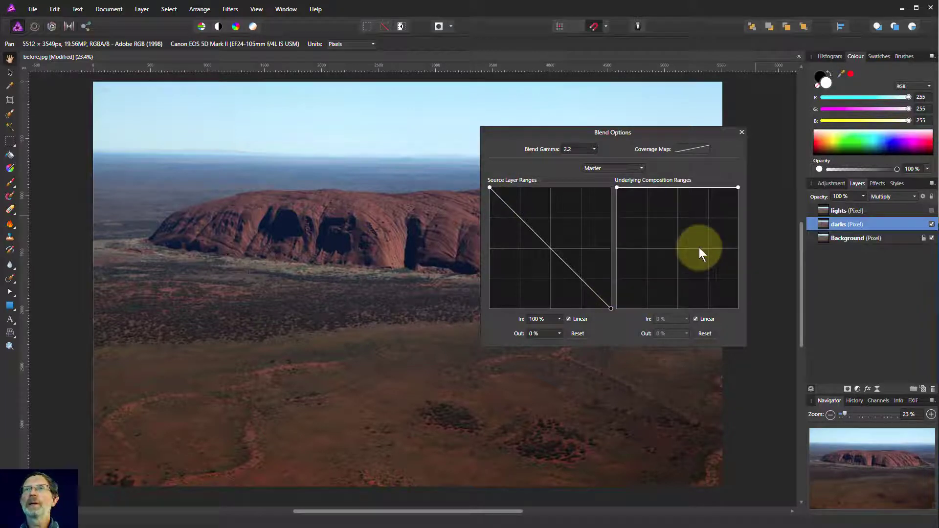
pyautogui.click(931, 210)
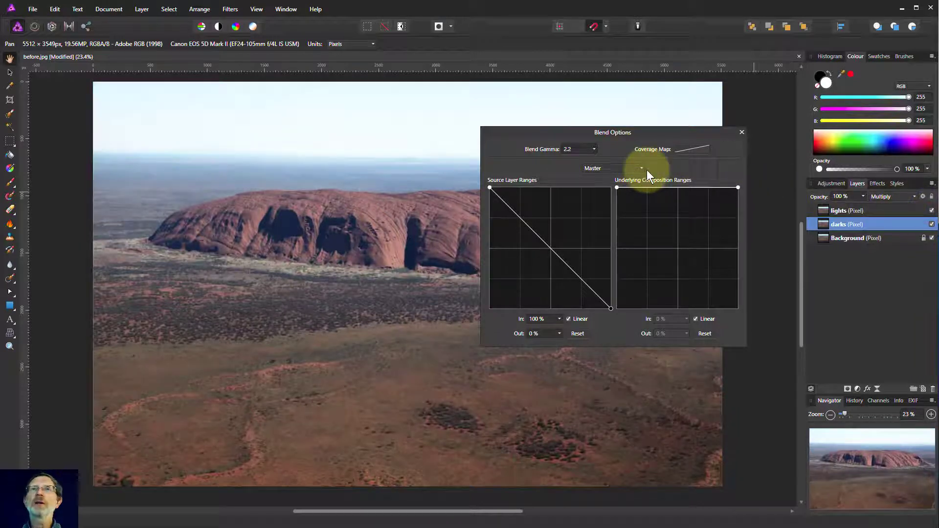
pyautogui.moveTo(670, 135); pyautogui.dragTo(830, 247)
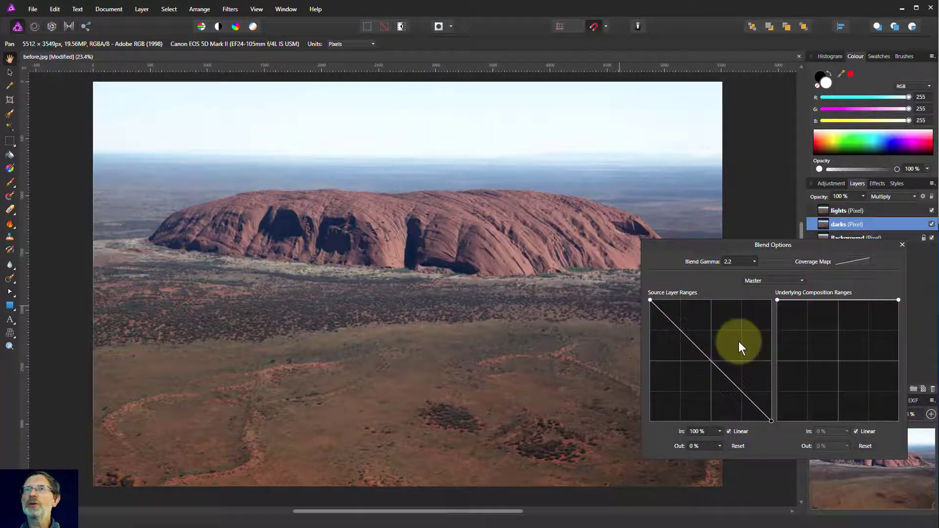
pyautogui.click(902, 244)
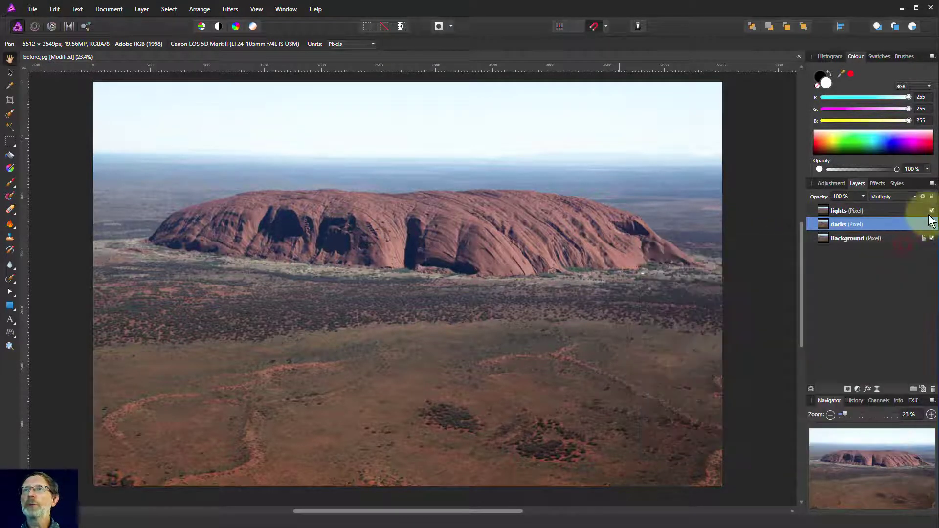
pyautogui.keyDown('shift'); pyautogui.click(899, 212); pyautogui.keyUp('shift')
# - Delete the darks and lights pixel layers and add a Curves adjustment above Background
pyautogui.press('Delete')
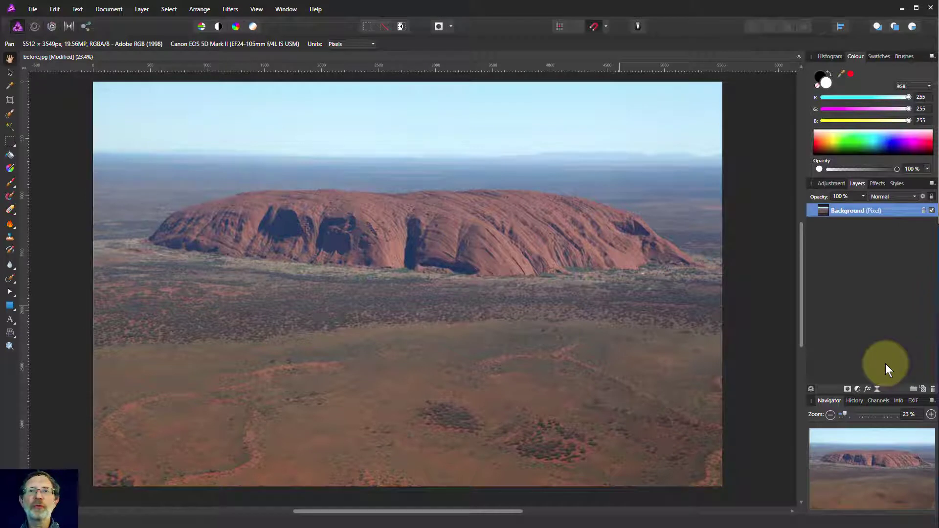
pyautogui.click(858, 389)
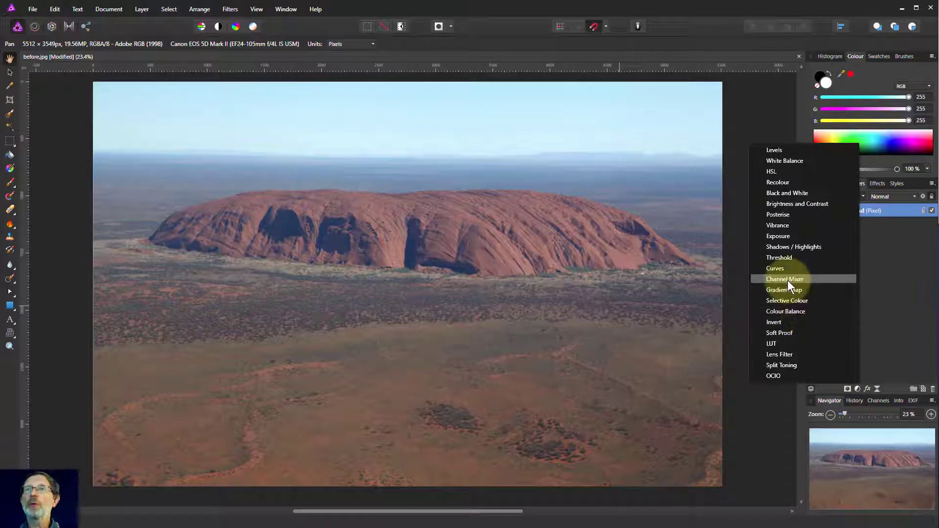
pyautogui.click(780, 267)
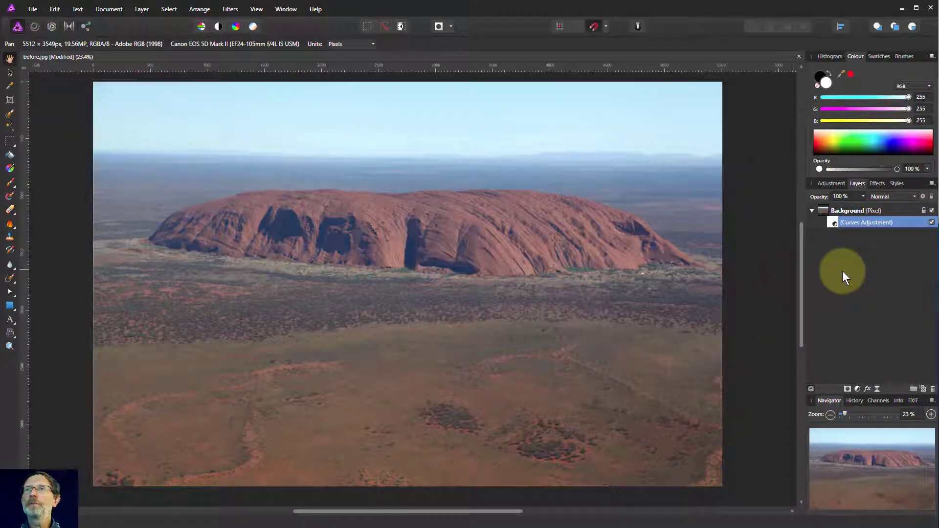
pyautogui.moveTo(831, 222)
pyautogui.mouseDown()
pyautogui.moveTo(831, 193)
pyautogui.moveTo(834, 207)
pyautogui.mouseUp()
# - Duplicate the Curves layer and name the copies 'darks' and 'lights'
pyautogui.hotkey('ctrl', 'j')
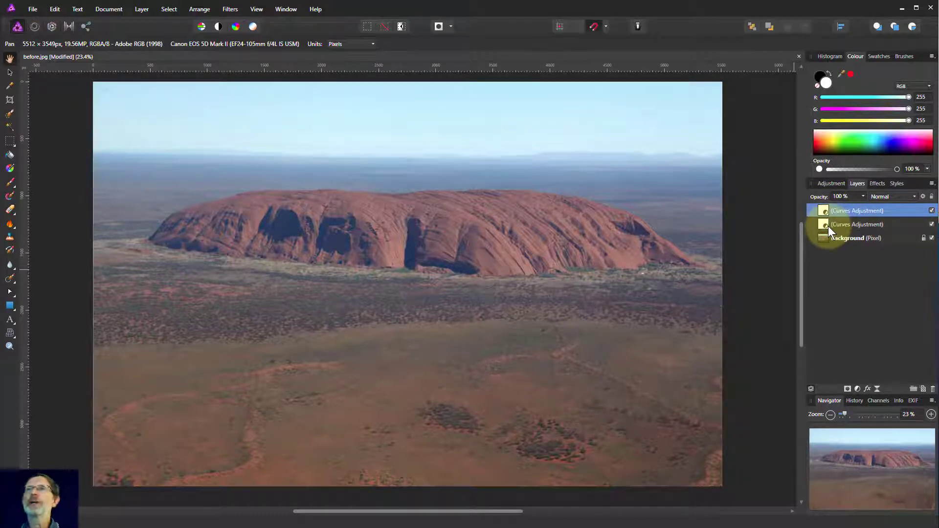
pyautogui.doubleClick(854, 221)
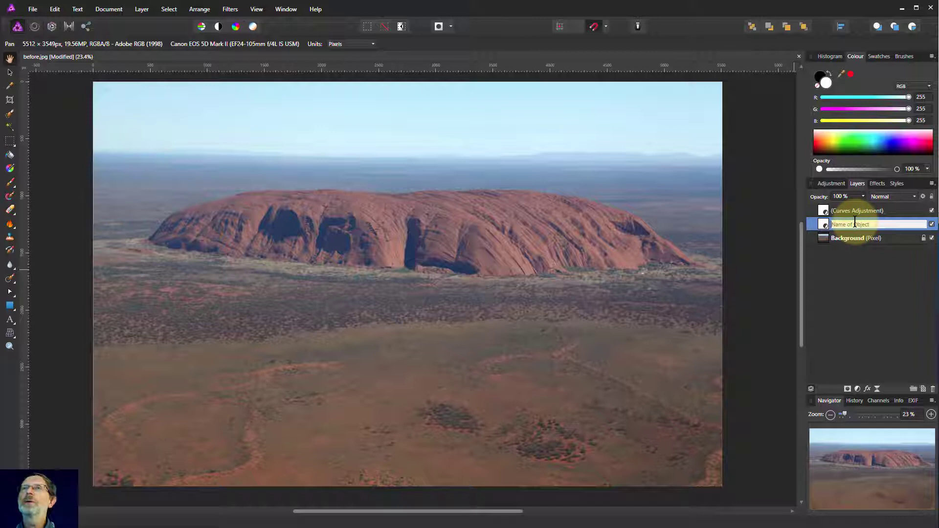
pyautogui.press('Return')
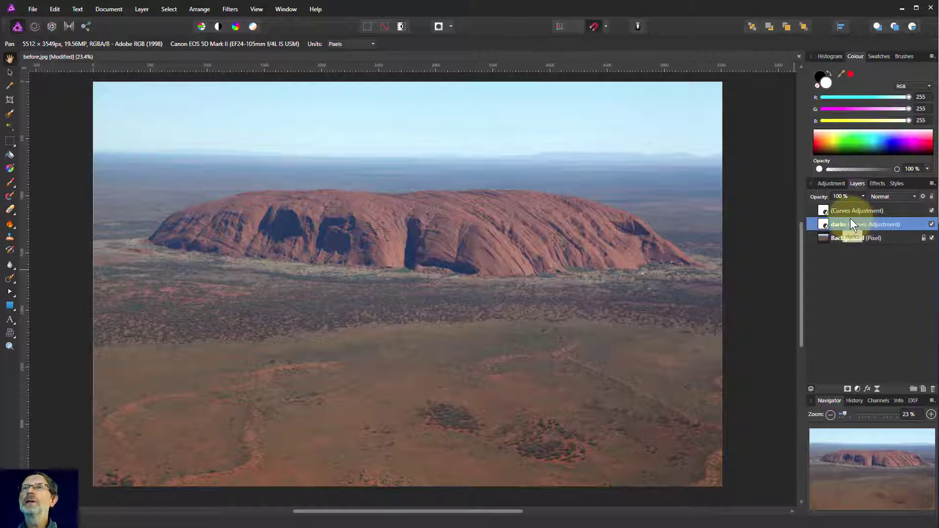
pyautogui.click(844, 212)
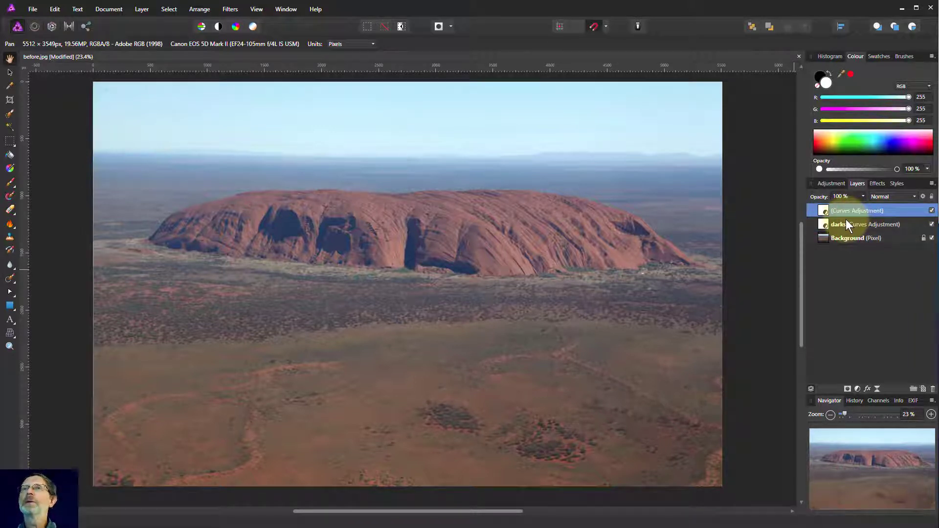
pyautogui.doubleClick(842, 214)
pyautogui.write('light')
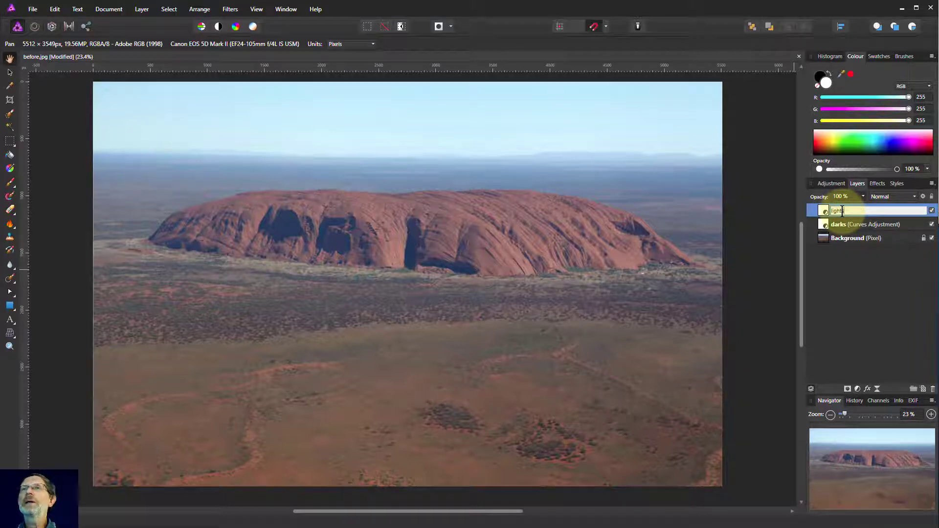
pyautogui.write('s')
pyautogui.press('Return')
pyautogui.click(854, 226)
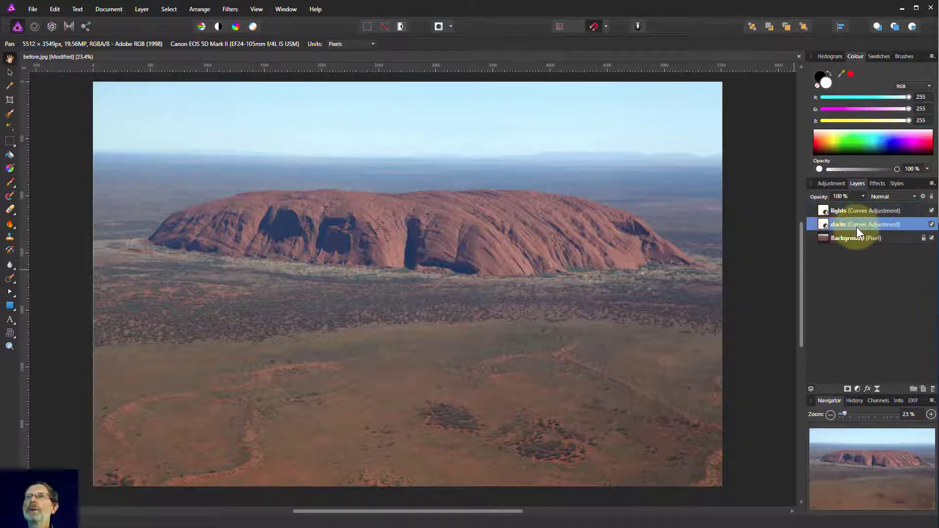
# - Set the darks Curves to Multiply and lights Curves to Screen, toggling lights to compare
pyautogui.click(875, 195)
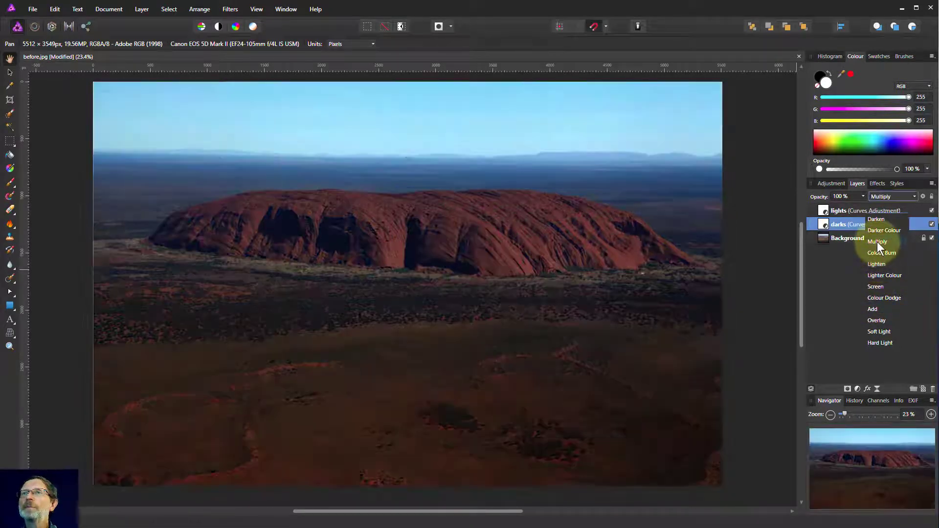
pyautogui.click(880, 242)
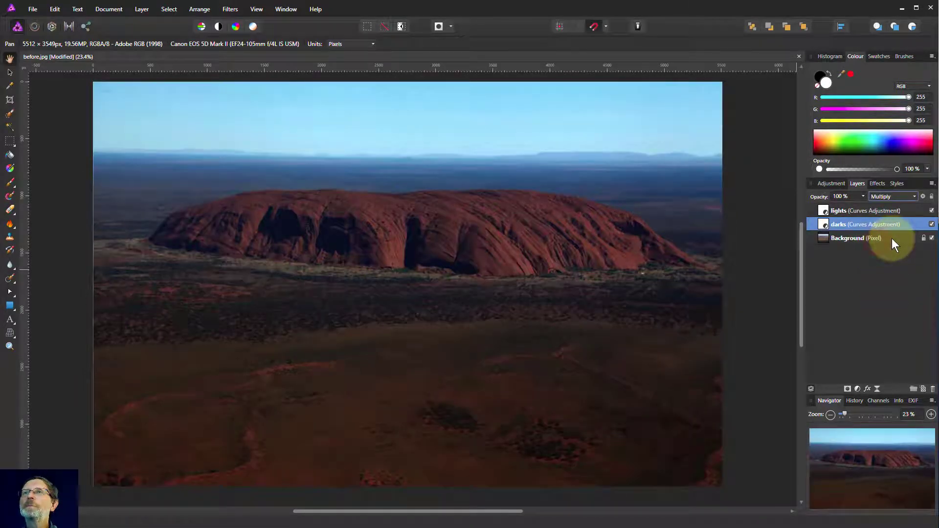
pyautogui.click(875, 210)
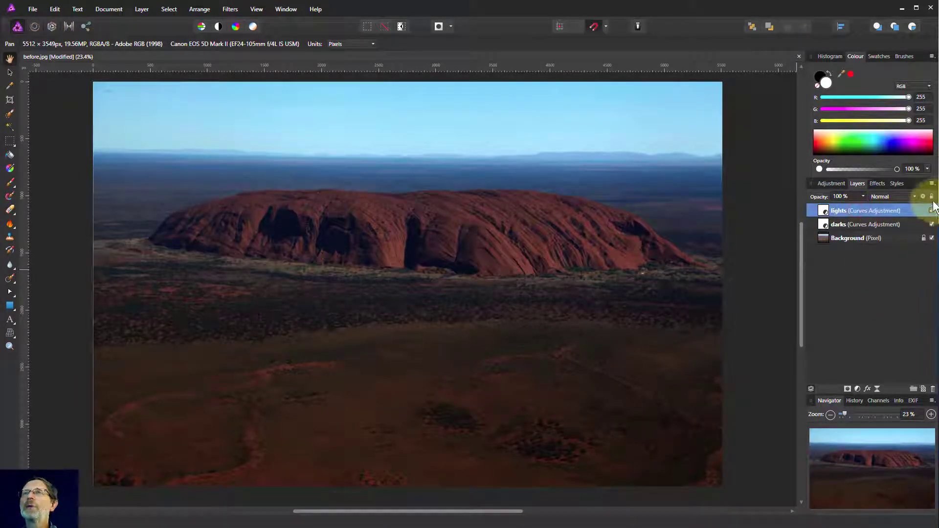
pyautogui.click(885, 197)
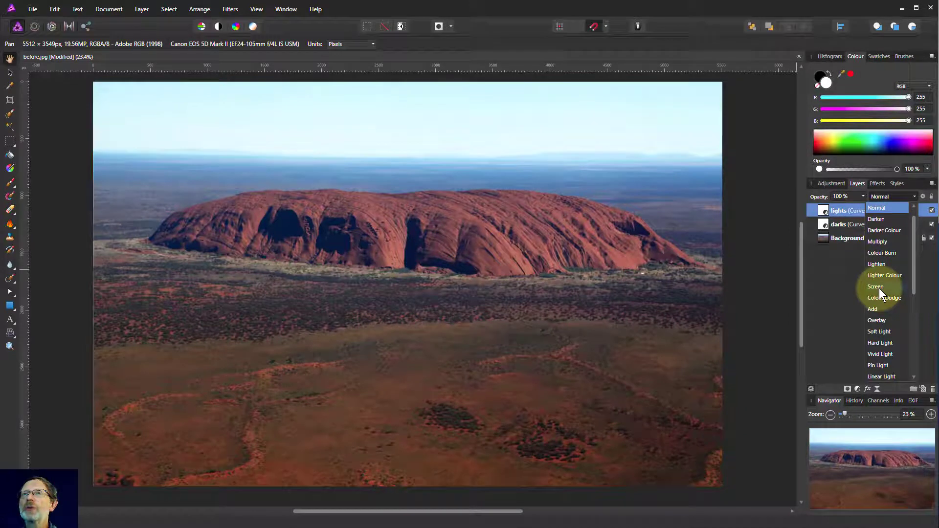
pyautogui.click(886, 287)
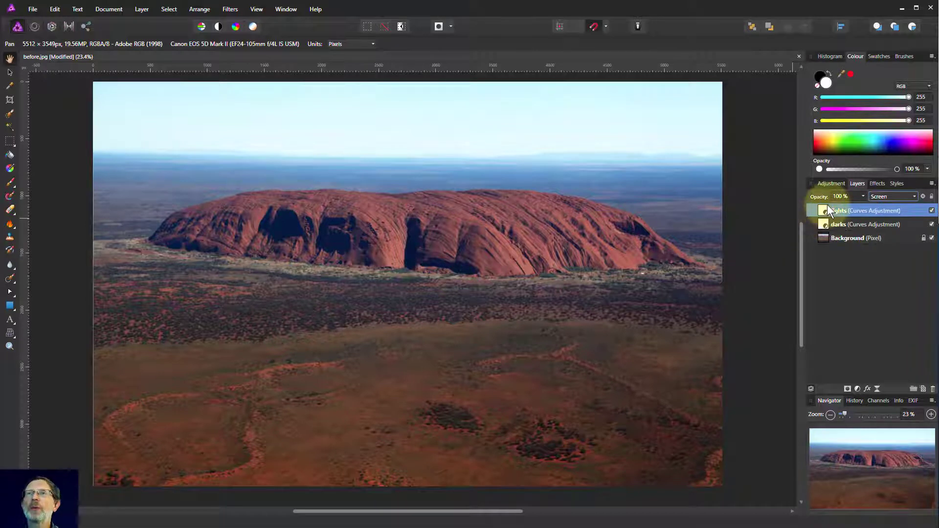
pyautogui.click(931, 210)
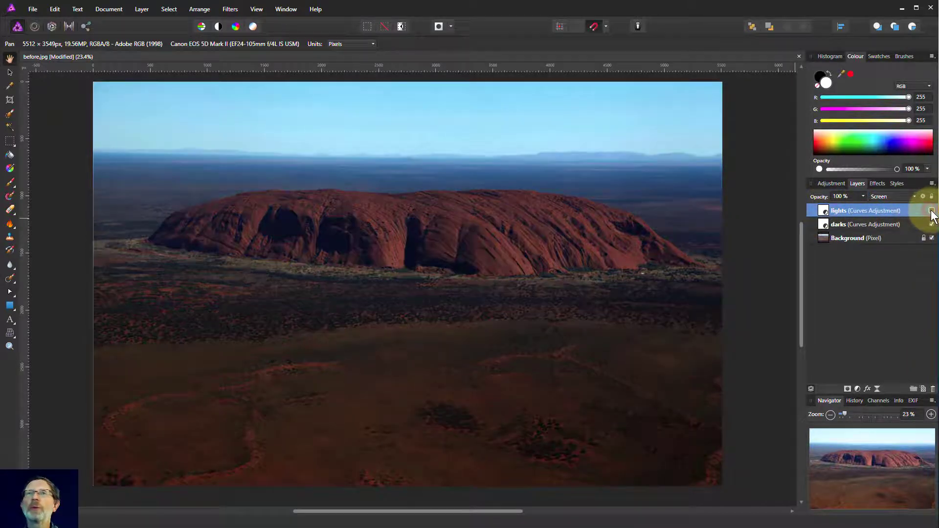
pyautogui.click(932, 211)
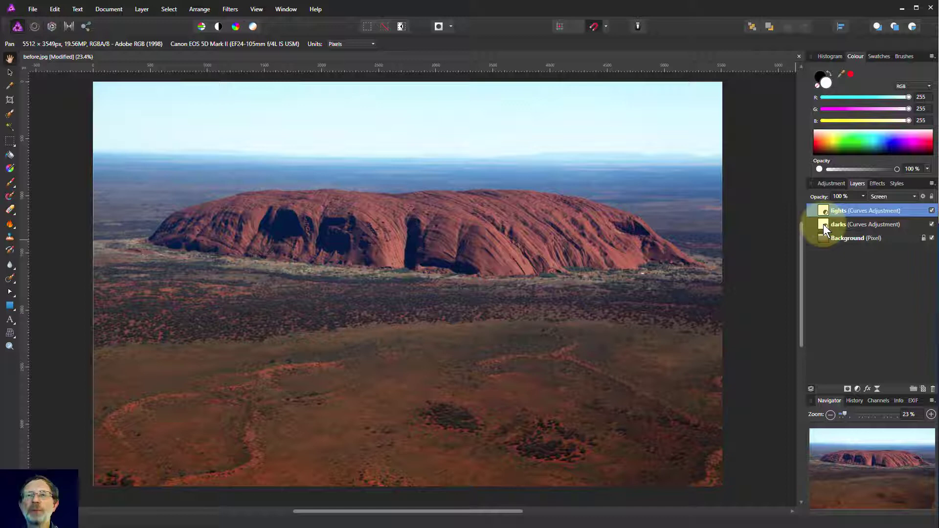
# - Bow the lights Curves layer's curve upward to brighten the image
pyautogui.doubleClick(823, 210)
pyautogui.moveTo(650, 440); pyautogui.dragTo(627, 186)
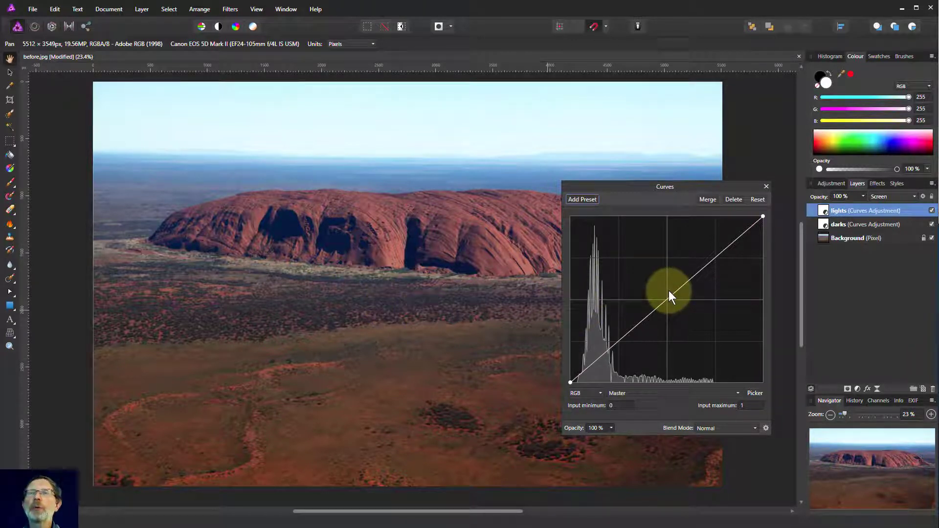
pyautogui.moveTo(667, 296)
pyautogui.mouseDown()
pyautogui.moveTo(652, 282)
pyautogui.moveTo(683, 309)
pyautogui.moveTo(652, 275)
pyautogui.moveTo(720, 321)
pyautogui.moveTo(644, 252)
pyautogui.moveTo(658, 290)
pyautogui.mouseUp()
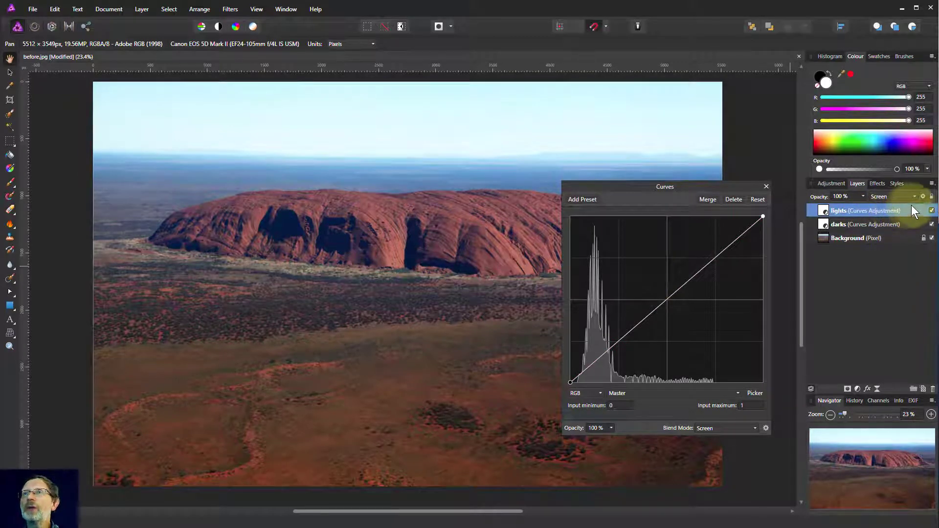
# - Fade lights out over dark tones and darks out over highlights using source blend ranges
pyautogui.click(765, 427)
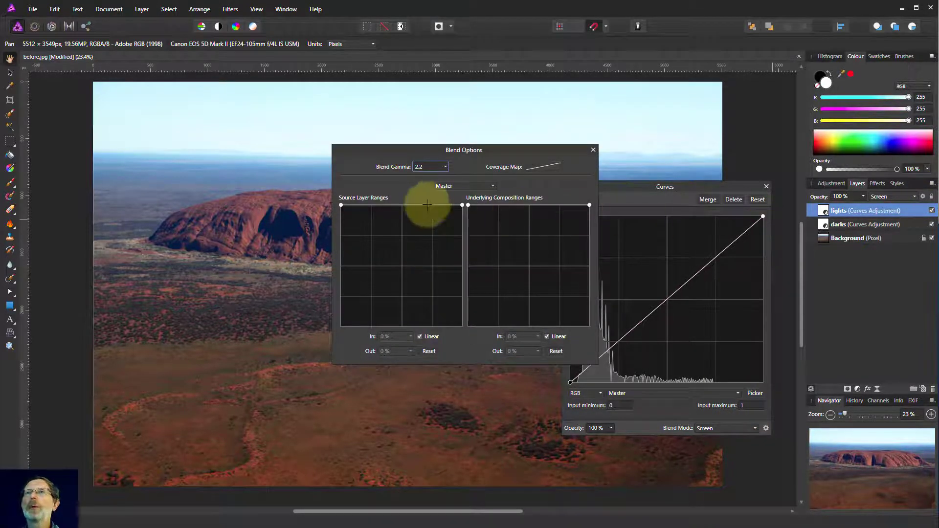
pyautogui.moveTo(341, 205); pyautogui.dragTo(332, 347)
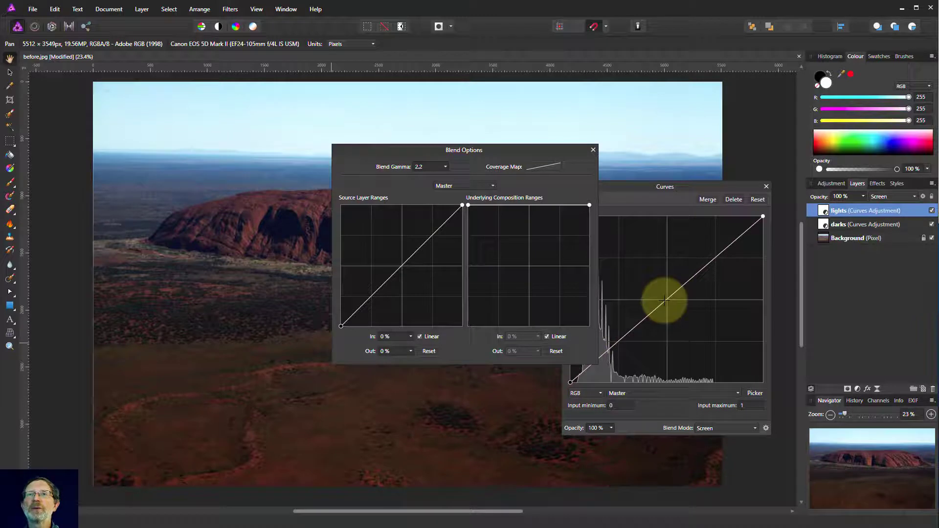
pyautogui.click(878, 223)
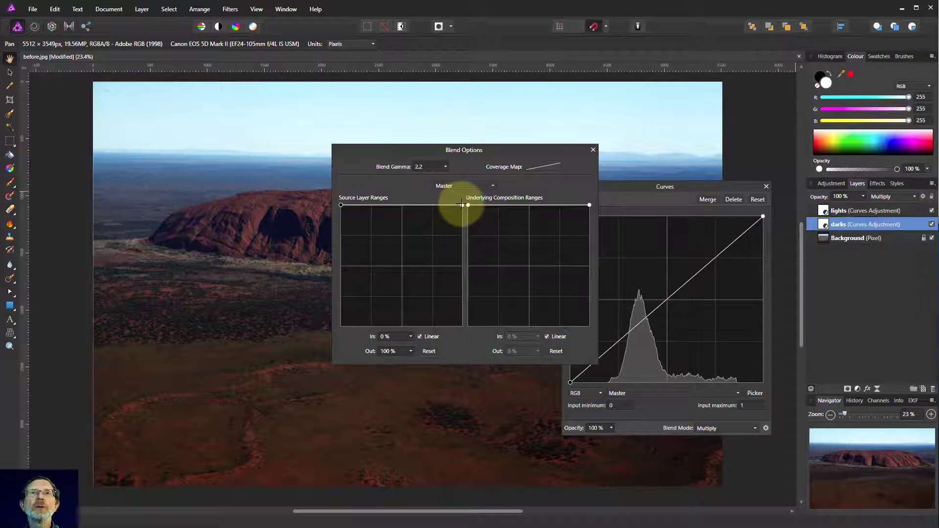
pyautogui.moveTo(461, 205); pyautogui.dragTo(476, 321)
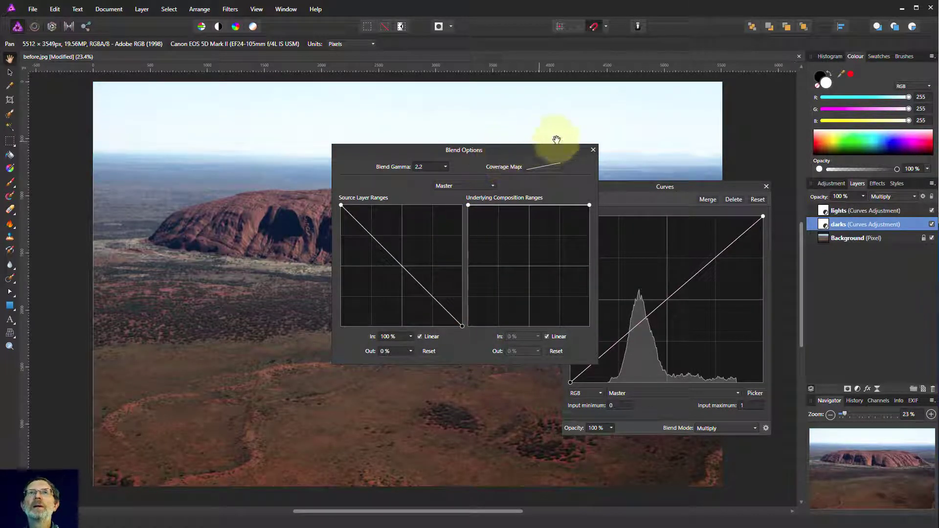
pyautogui.click(590, 148)
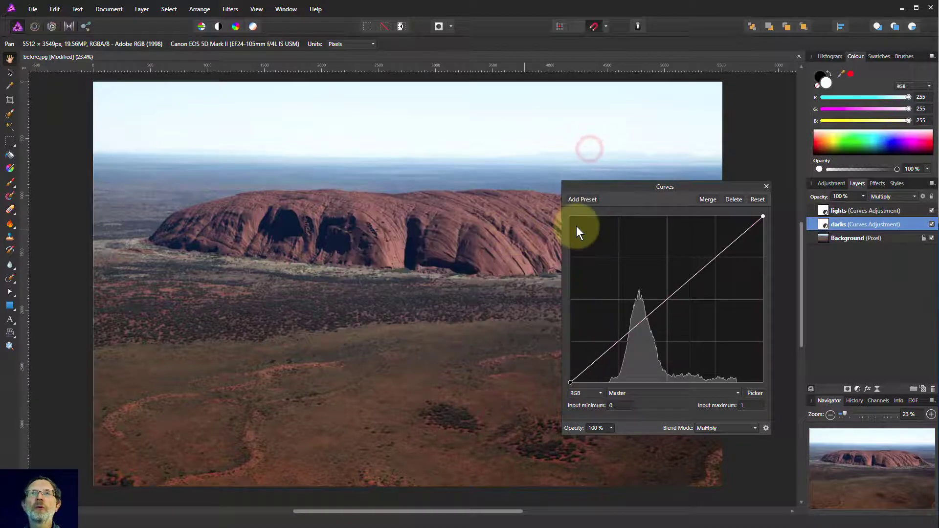
# - Test a point on the darks curve, then delete it to keep a straight diagonal and close Curves
pyautogui.moveTo(642, 202); pyautogui.dragTo(623, 178)
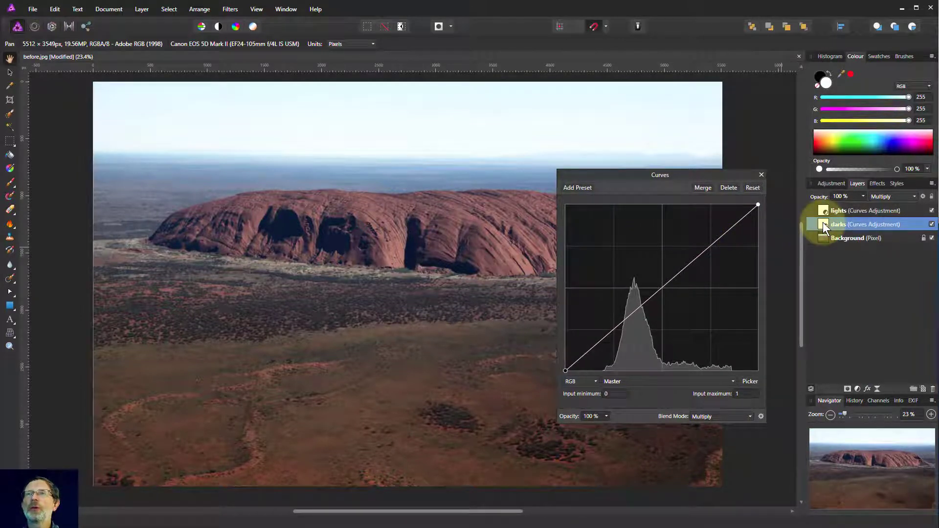
pyautogui.click(671, 274)
pyautogui.moveTo(670, 274); pyautogui.dragTo(672, 298)
pyautogui.click(738, 229)
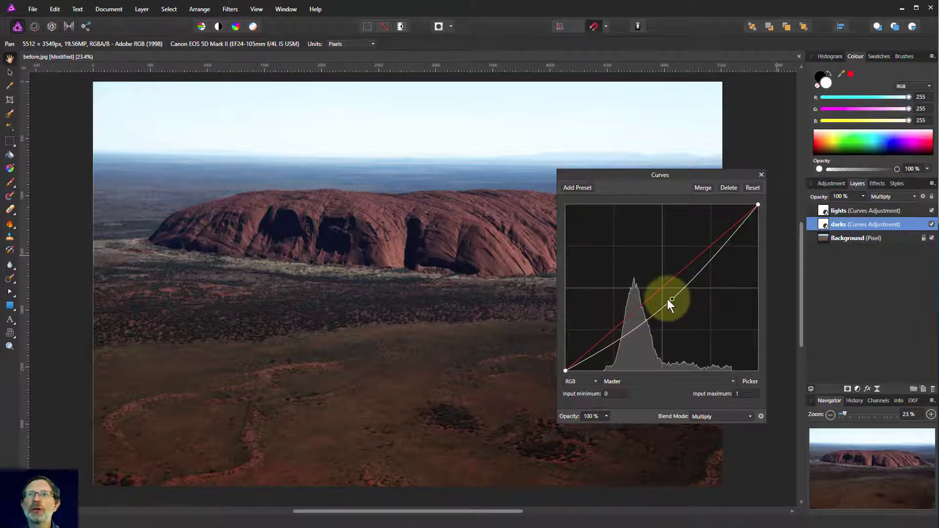
pyautogui.moveTo(674, 302); pyautogui.dragTo(649, 283)
pyautogui.doubleClick(650, 283)
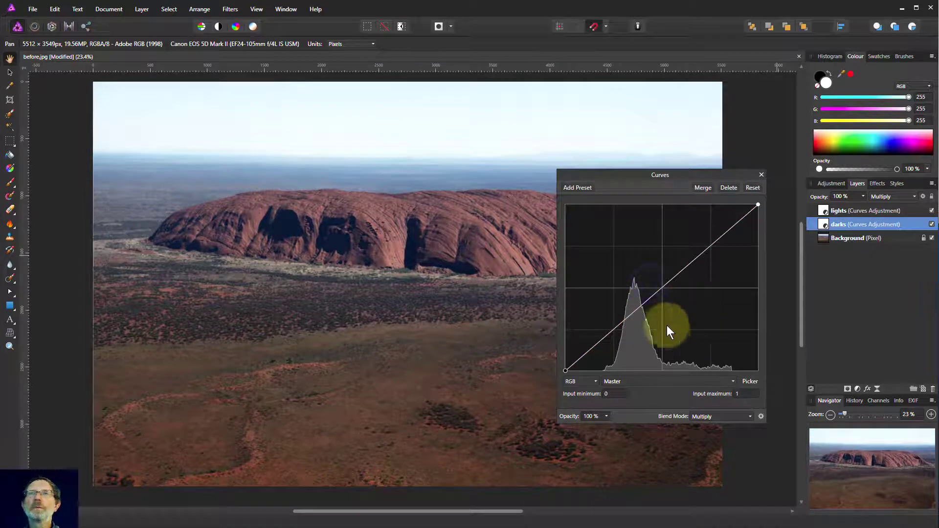
pyautogui.click(761, 175)
pyautogui.click(838, 211)
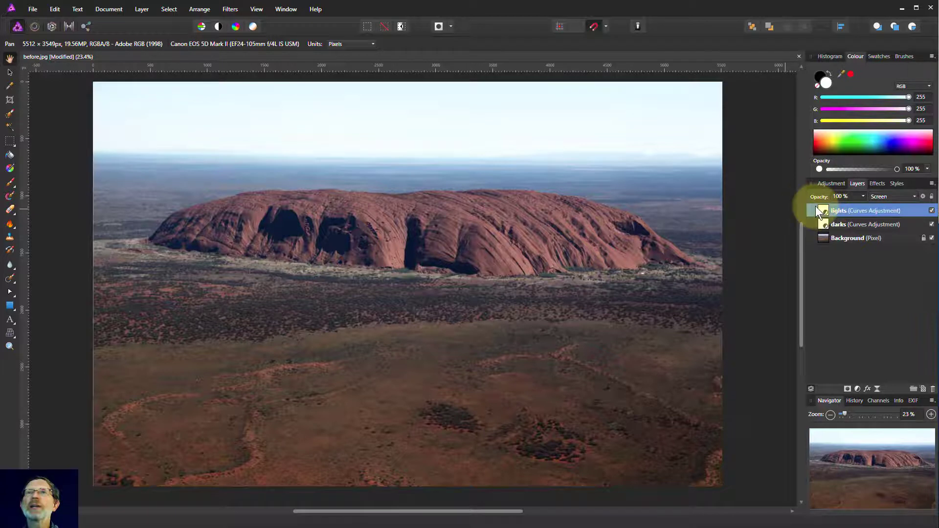
# - Paint the lights effect out of the sky with a black brush at 100% opacity, about 2043 px
pyautogui.click(9, 183)
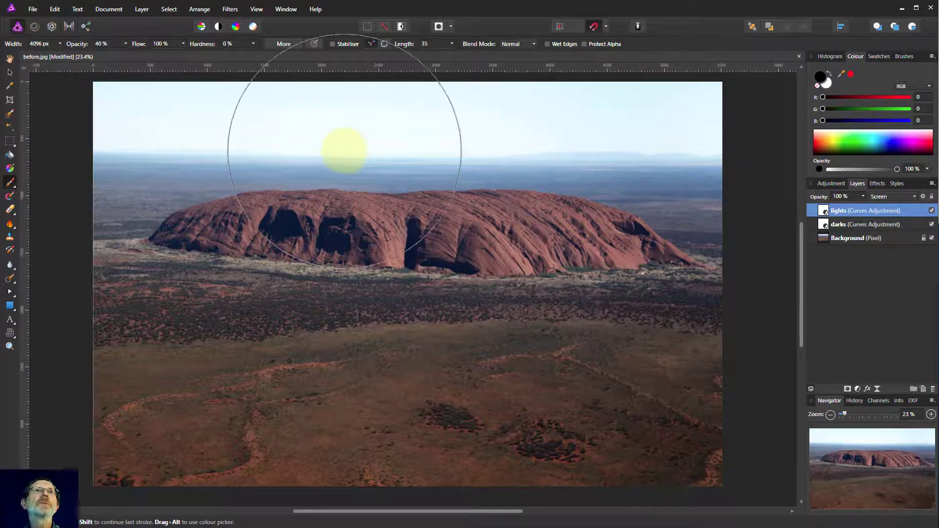
pyautogui.click(125, 43)
pyautogui.moveTo(127, 55); pyautogui.dragTo(204, 53)
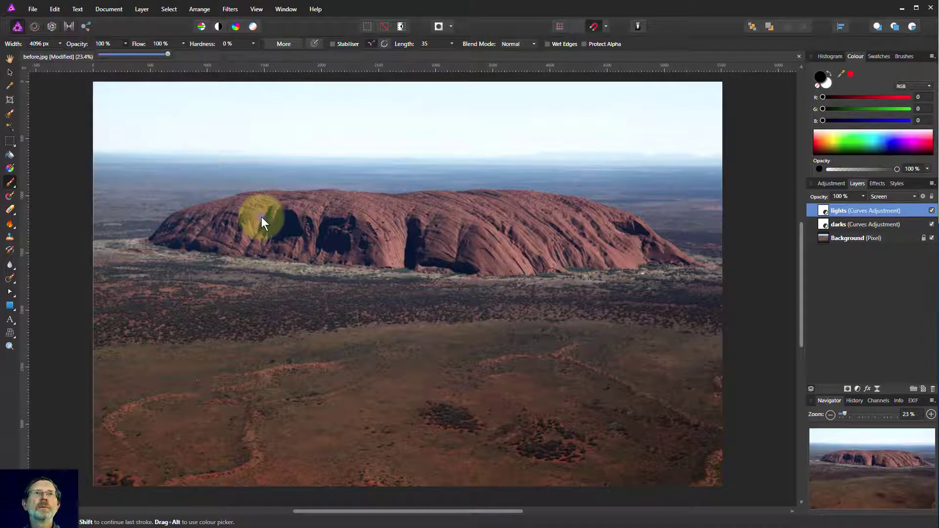
pyautogui.press('[')
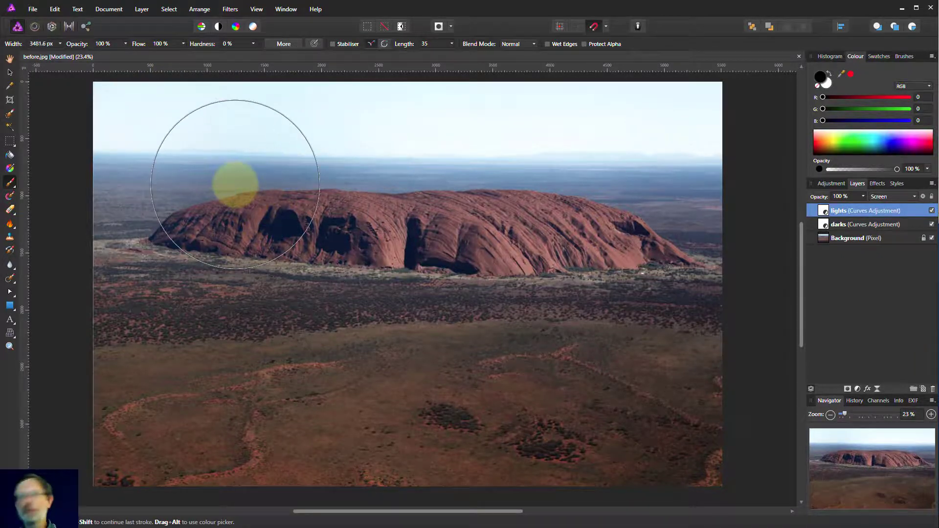
pyautogui.press('[')
pyautogui.press('[')
pyautogui.press('[')
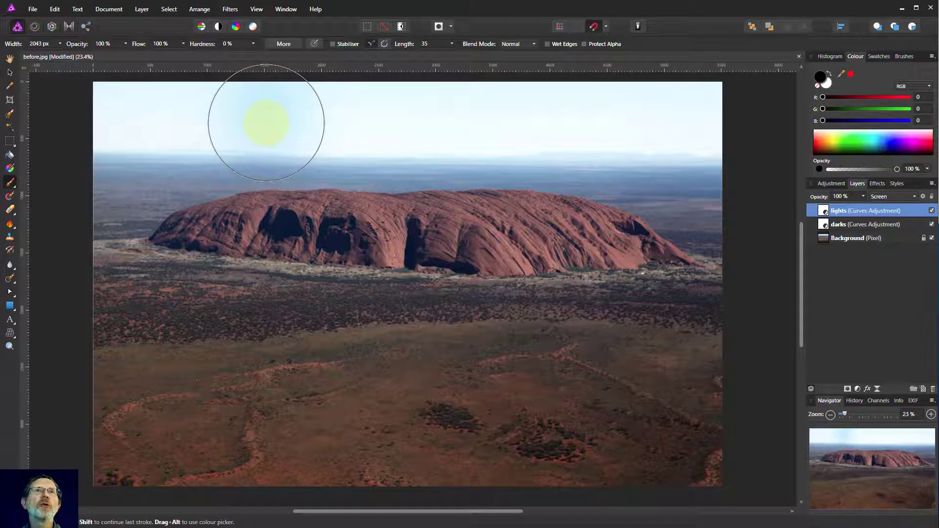
pyautogui.moveTo(116, 112); pyautogui.dragTo(718, 116)
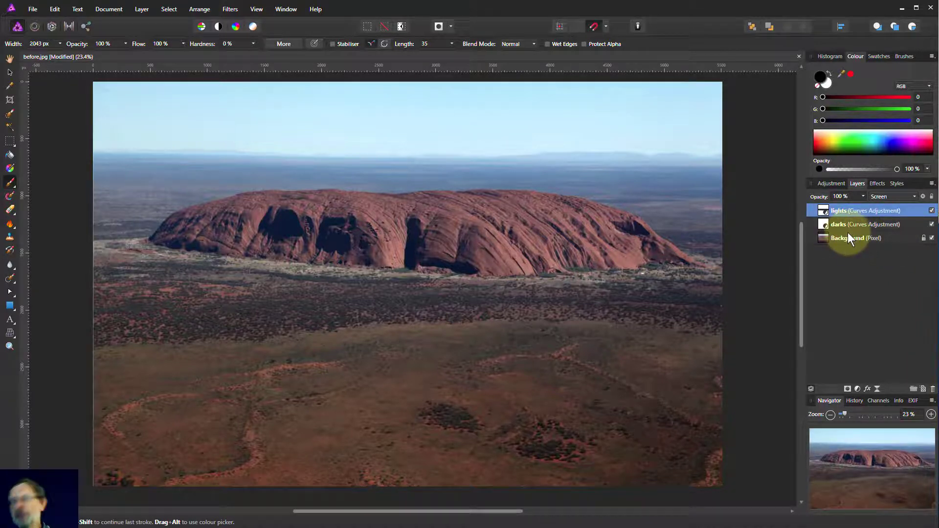
# - Duplicate the lights Curves layer, toggle the copy's visibility to compare, then select the darks layer
pyautogui.hotkey('ctrl', 'j')
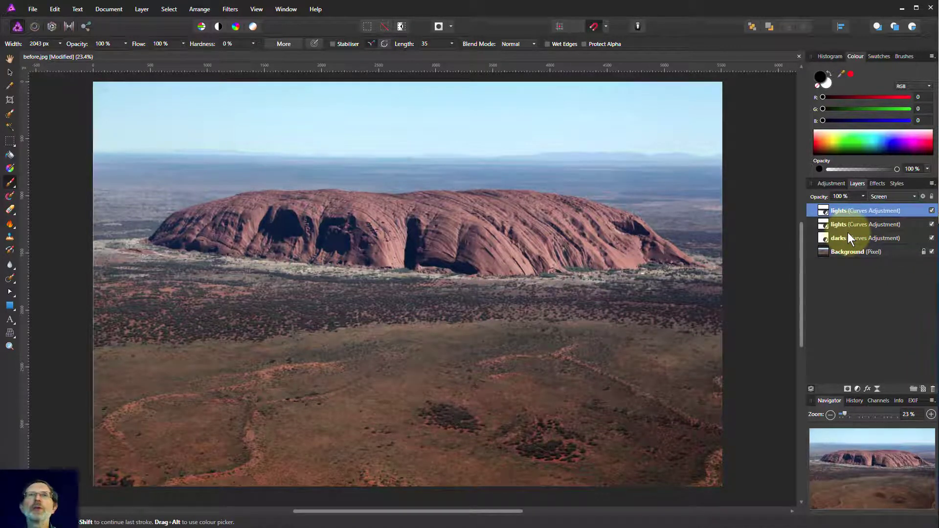
pyautogui.click(931, 210)
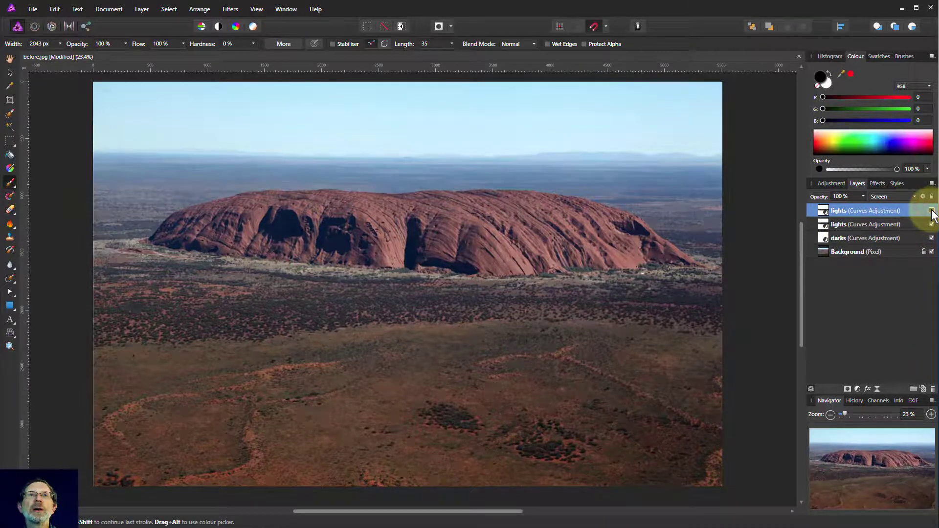
pyautogui.click(931, 210)
pyautogui.click(932, 211)
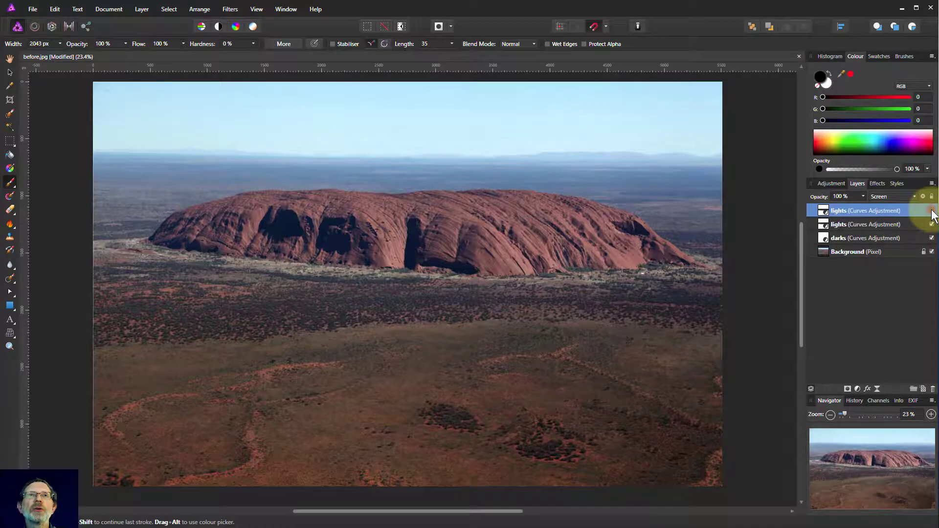
pyautogui.click(931, 210)
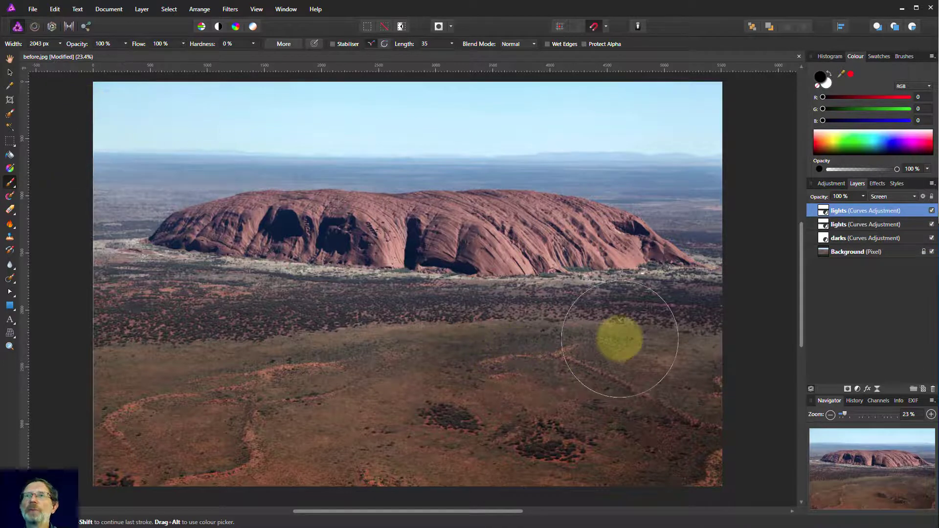
pyautogui.click(826, 240)
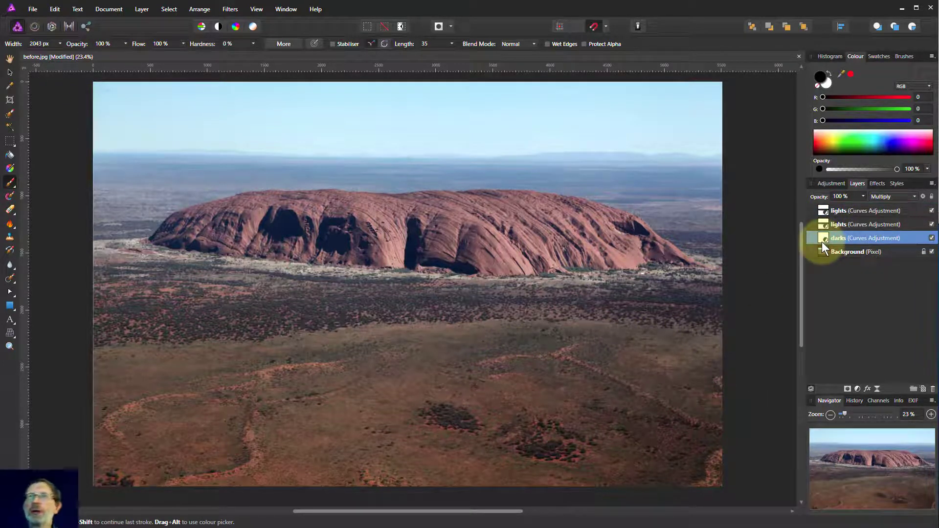
# - Duplicate the darks Curves layer and set the brush to about 44% opacity and 3573 px
pyautogui.hotkey('ctrl', 'j')
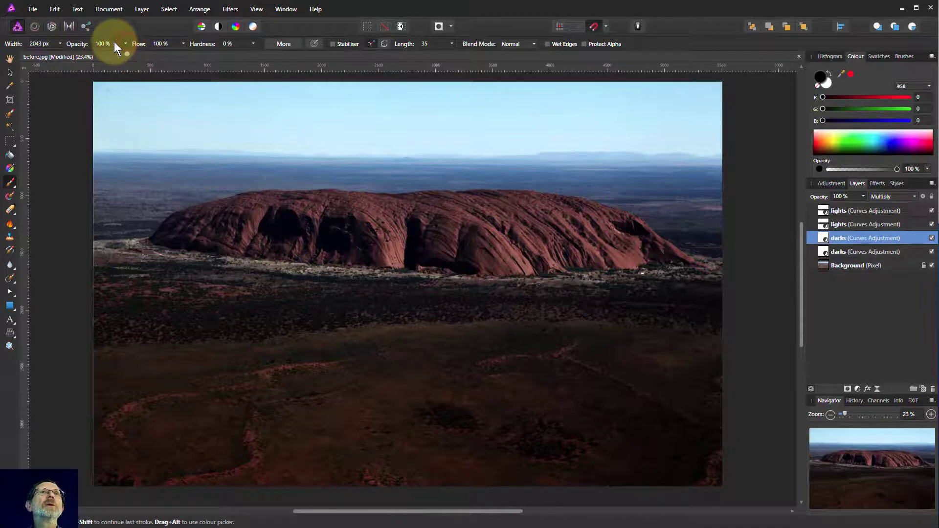
pyautogui.moveTo(127, 54); pyautogui.dragTo(90, 56)
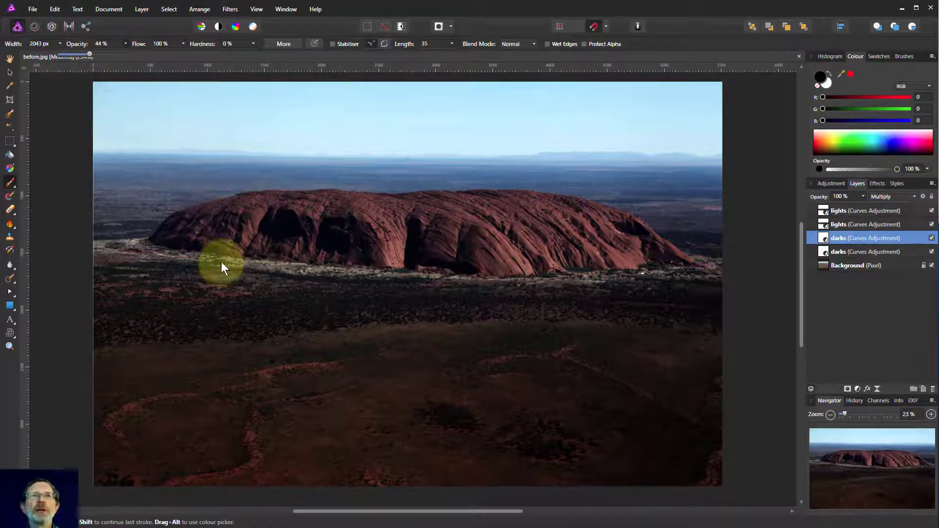
pyautogui.press(']')
pyautogui.press(']')
pyautogui.press(']')
pyautogui.press(']')
pyautogui.press(']')
# - Partly paint the darks copy out of the middle ground, lower foreground and rock's left edge
pyautogui.moveTo(136, 279); pyautogui.dragTo(744, 283)
pyautogui.moveTo(564, 333)
pyautogui.mouseDown()
pyautogui.moveTo(382, 355)
pyautogui.moveTo(258, 353)
pyautogui.moveTo(46, 274)
pyautogui.mouseUp()
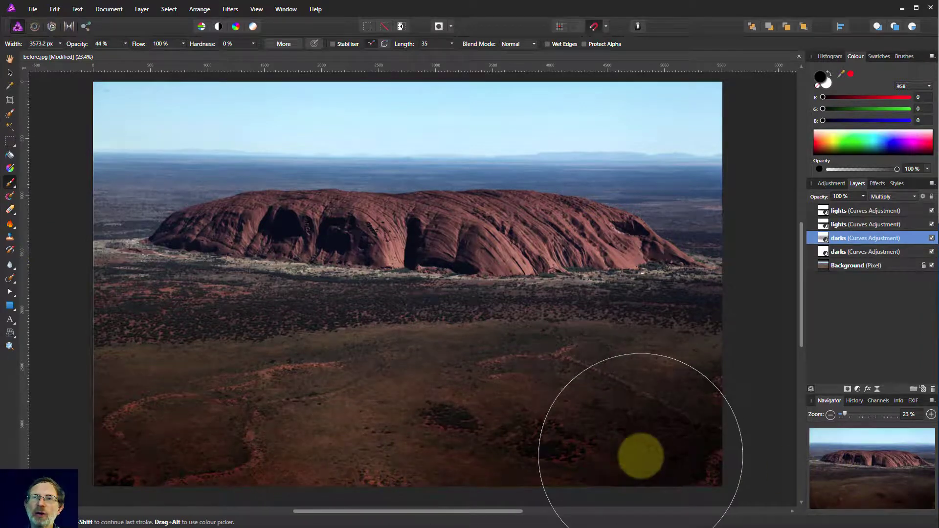
pyautogui.click(675, 447)
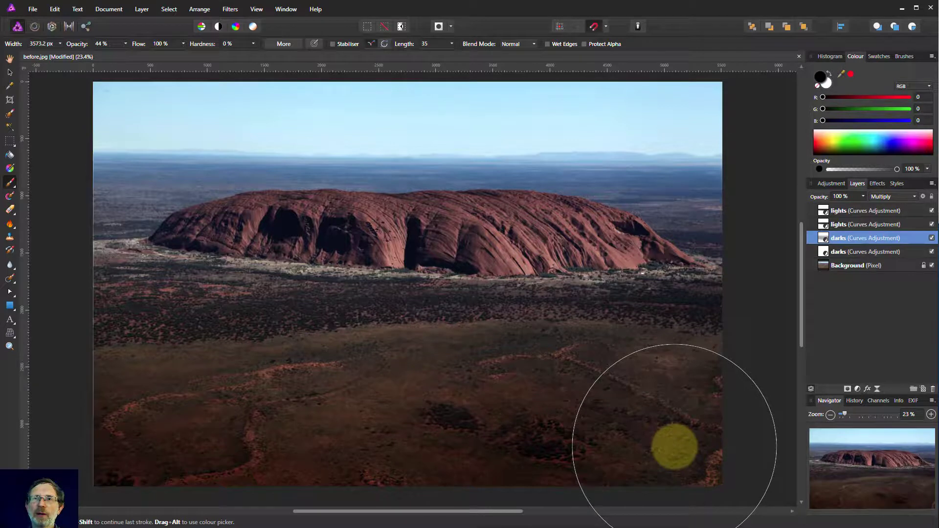
pyautogui.click(674, 446)
pyautogui.moveTo(630, 415)
pyautogui.mouseDown()
pyautogui.moveTo(531, 400)
pyautogui.moveTo(420, 406)
pyautogui.moveTo(547, 445)
pyautogui.mouseUp()
pyautogui.moveTo(8, 458)
pyautogui.mouseDown()
pyautogui.moveTo(143, 338)
pyautogui.moveTo(187, 211)
pyautogui.moveTo(170, 196)
pyautogui.moveTo(193, 213)
pyautogui.moveTo(151, 244)
pyautogui.moveTo(820, 251)
pyautogui.moveTo(802, 273)
pyautogui.moveTo(804, 327)
pyautogui.moveTo(734, 292)
pyautogui.moveTo(684, 285)
pyautogui.moveTo(669, 258)
pyautogui.moveTo(316, 257)
pyautogui.moveTo(541, 323)
pyautogui.mouseUp()
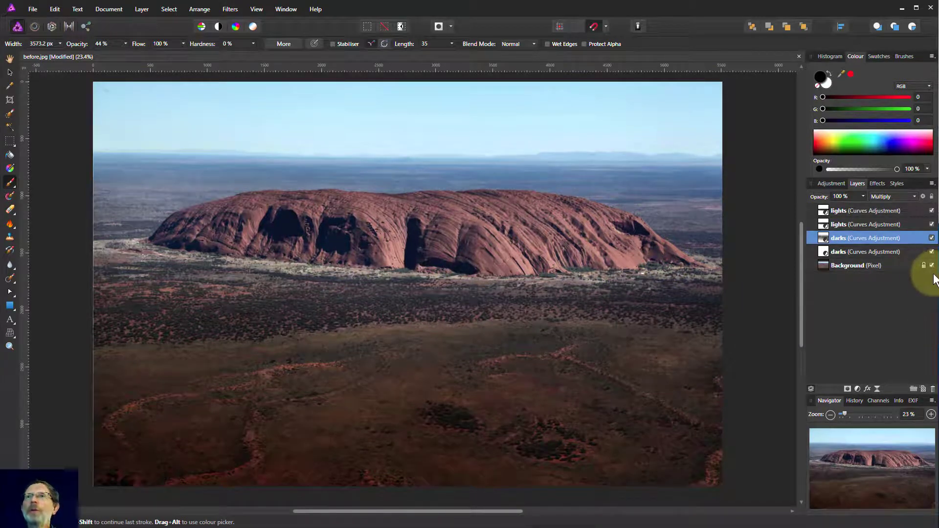
pyautogui.click(922, 196)
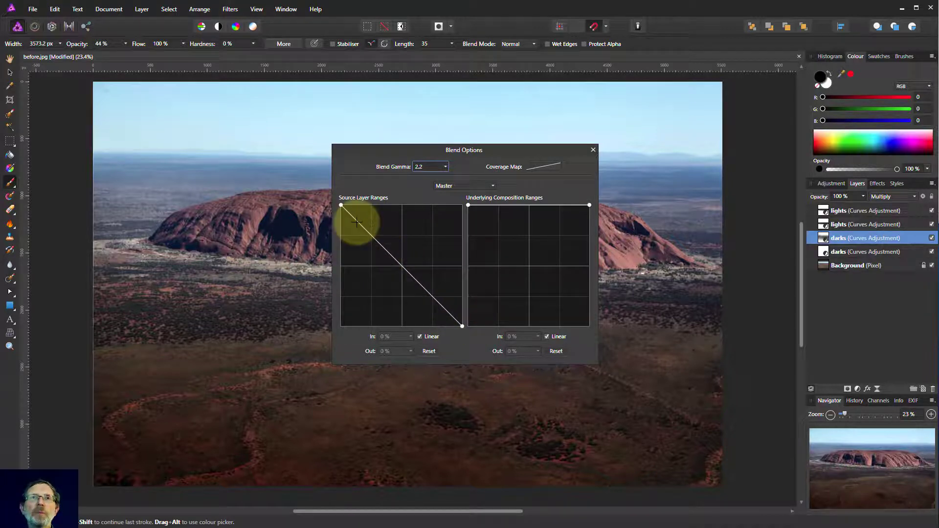
pyautogui.moveTo(402, 266)
pyautogui.mouseDown()
pyautogui.moveTo(379, 286)
pyautogui.moveTo(418, 248)
pyautogui.moveTo(403, 277)
pyautogui.mouseUp()
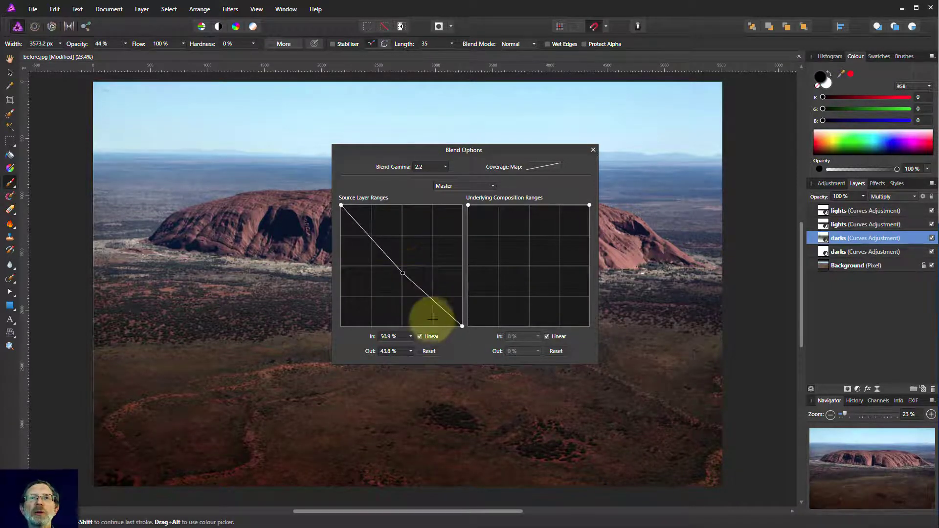
pyautogui.click(419, 337)
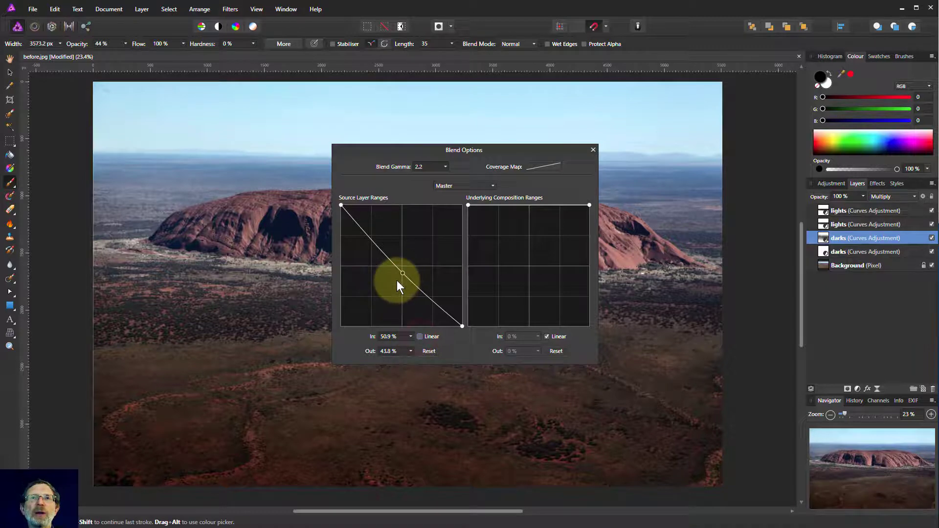
pyautogui.moveTo(397, 280); pyautogui.dragTo(419, 253)
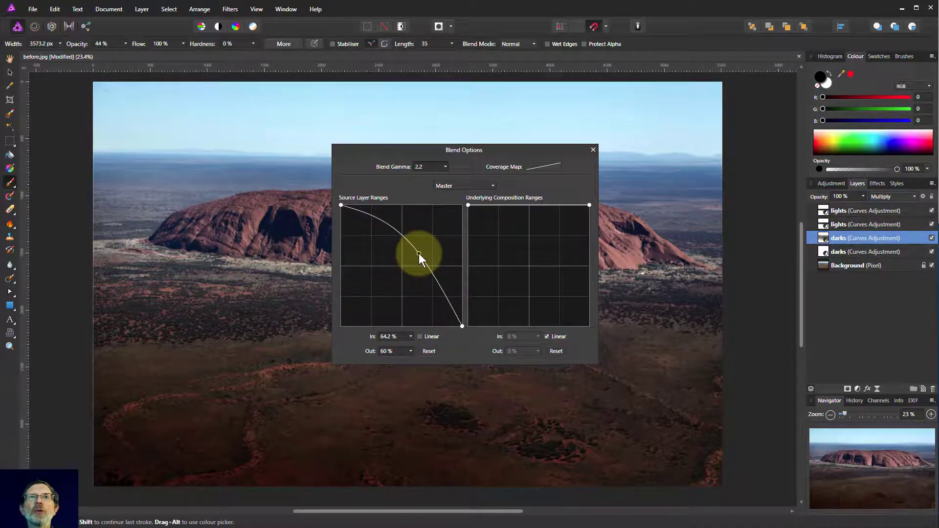
pyautogui.click(419, 253)
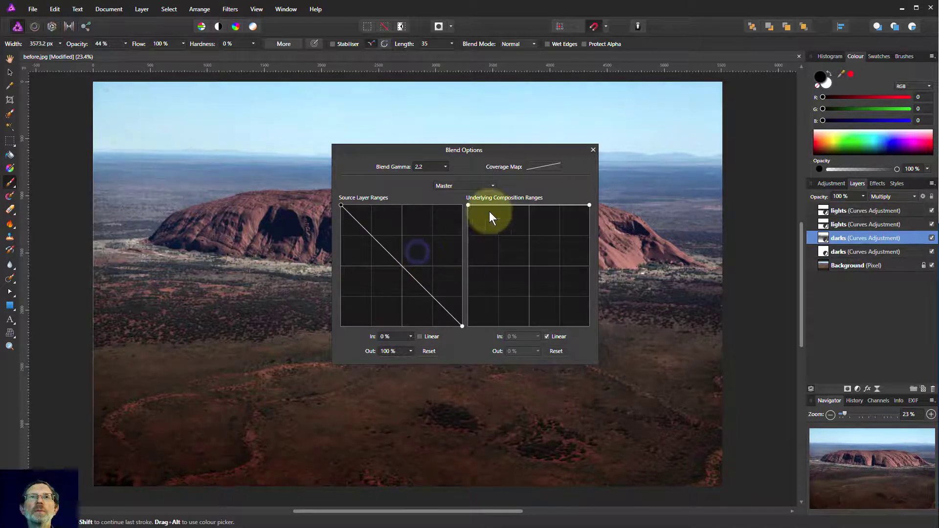
pyautogui.click(593, 150)
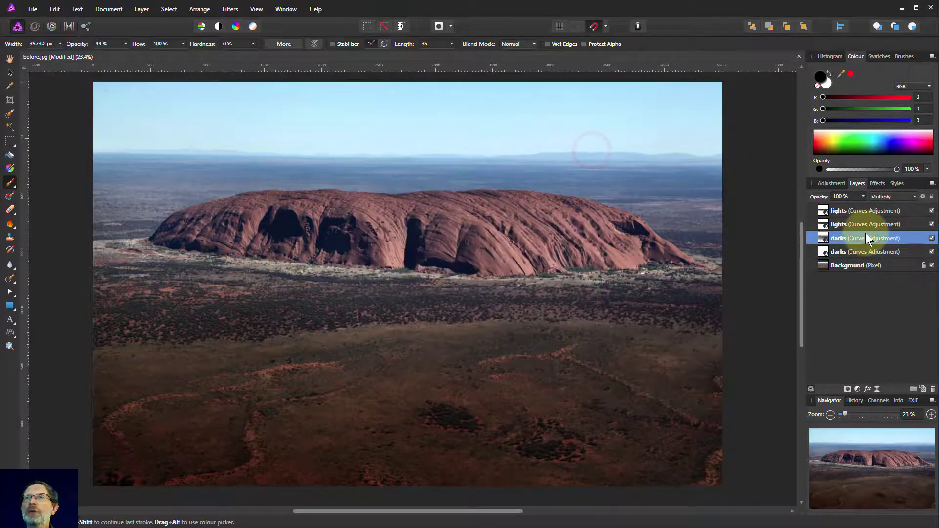